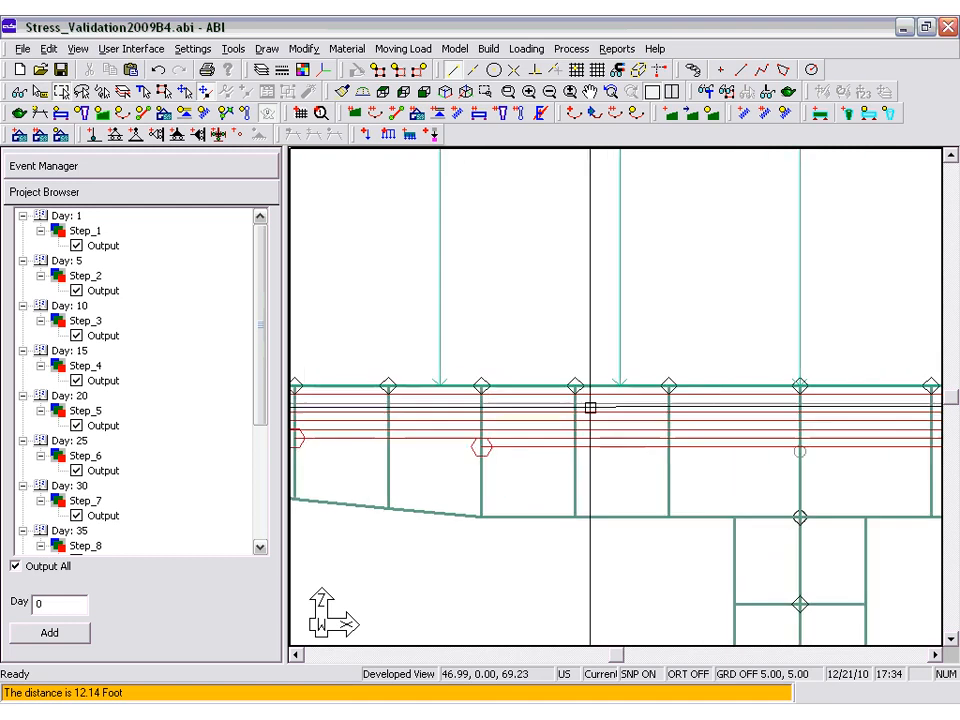
Review the top tendon's general, stressing history and shape/friction settings, leaving them as they are.
double_click(600, 398)
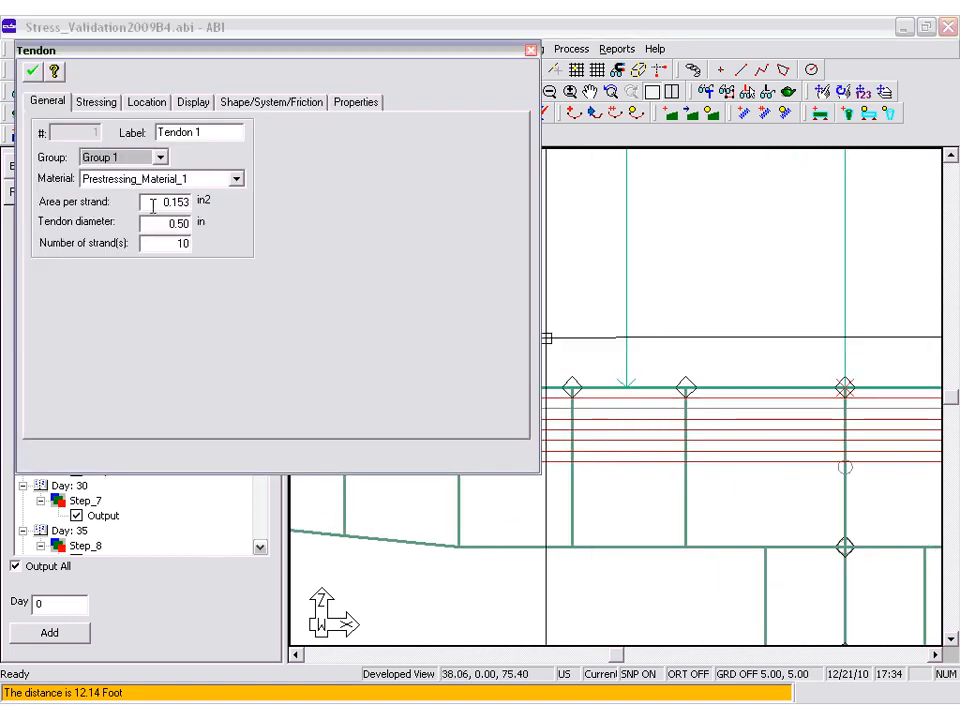
left_click(96, 103)
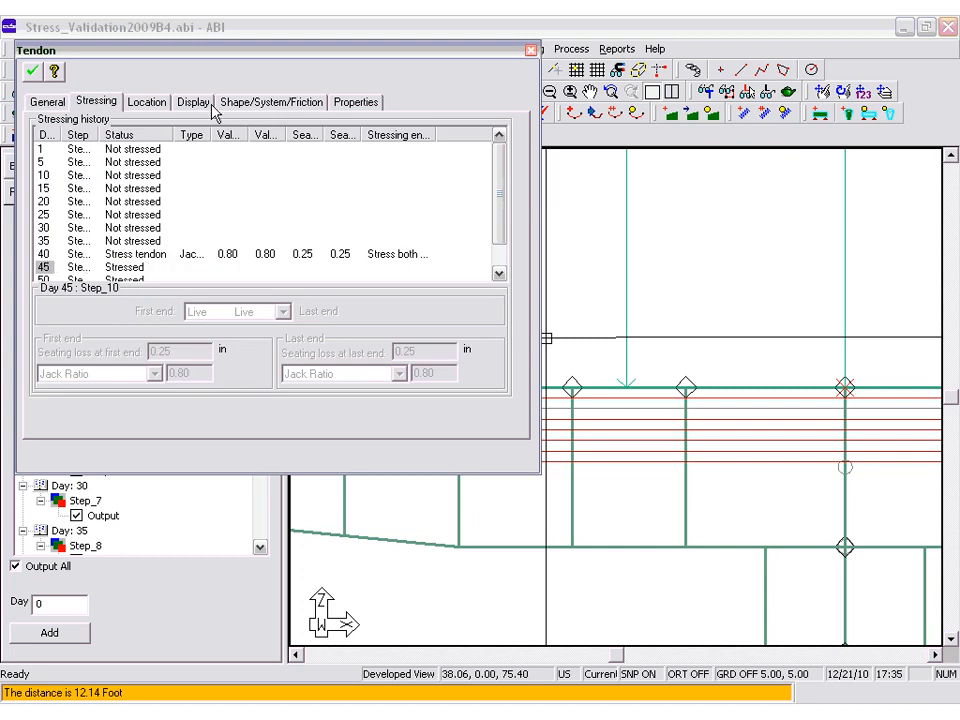
left_click(268, 103)
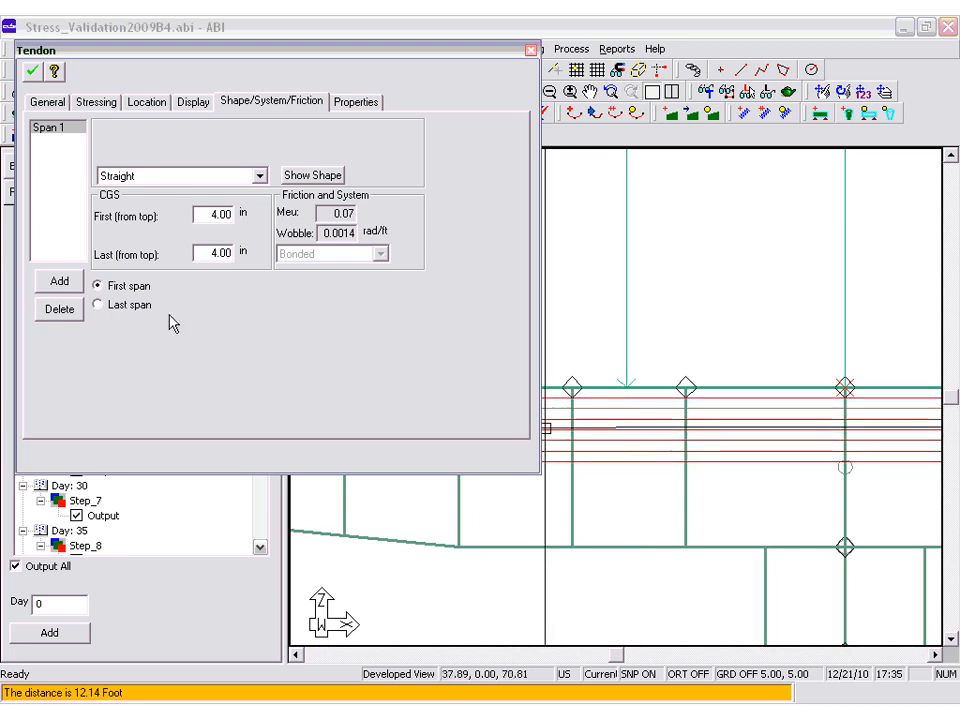
left_click(531, 50)
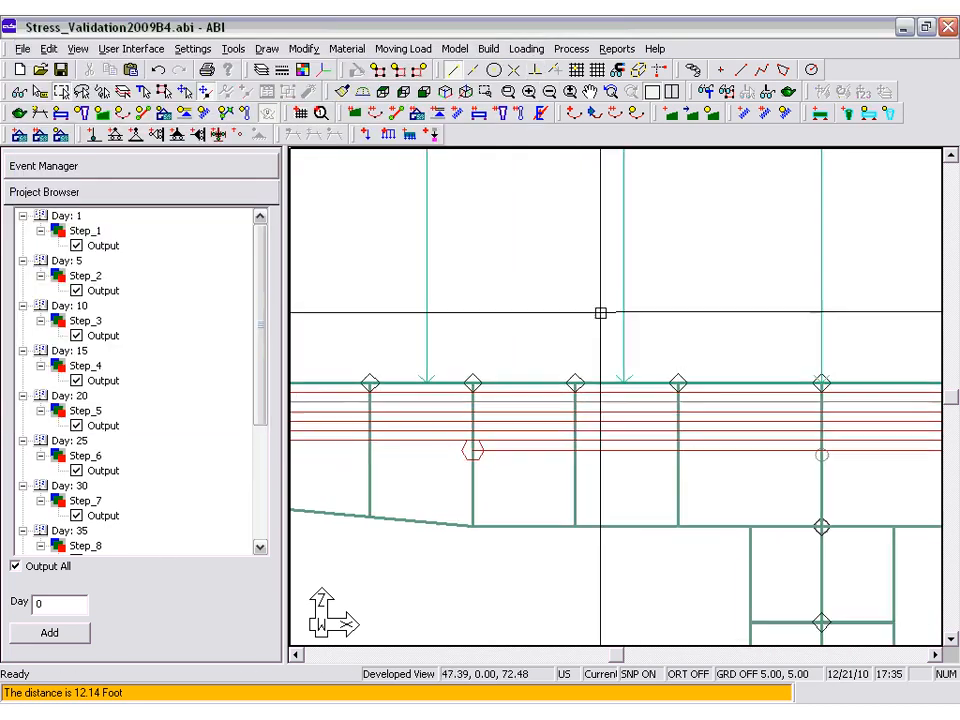
Review the bridge's construction sequence stage by stage, from Step_1 on Day 1 through Step_12 on Day 100.
scroll(564, 441, "down", 4)
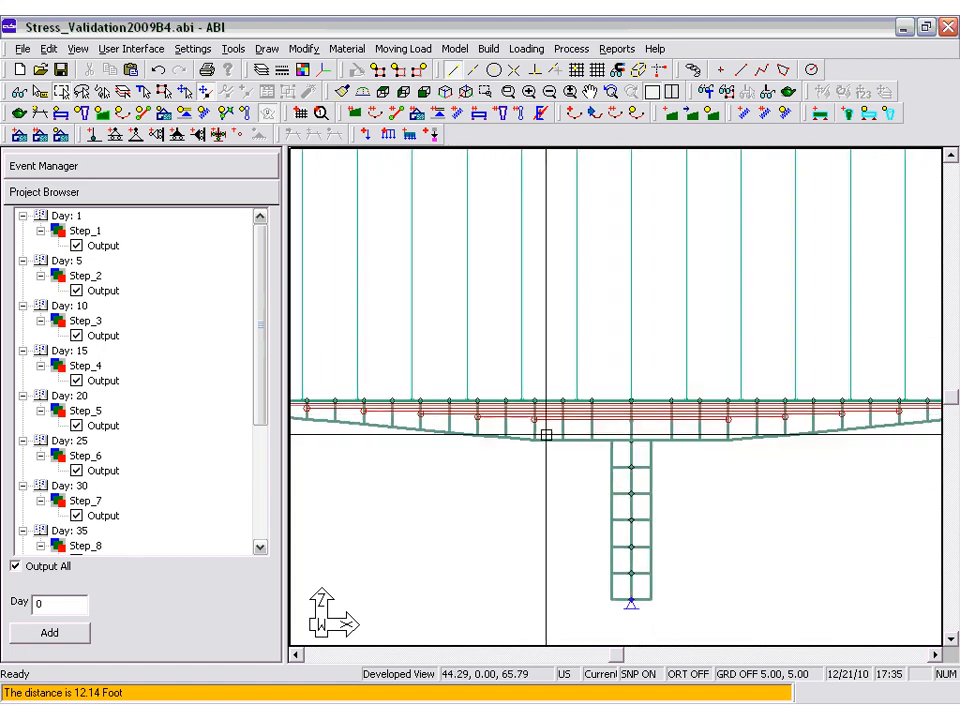
scroll(510, 422, "down", 4)
scroll(430, 475, "up", 2)
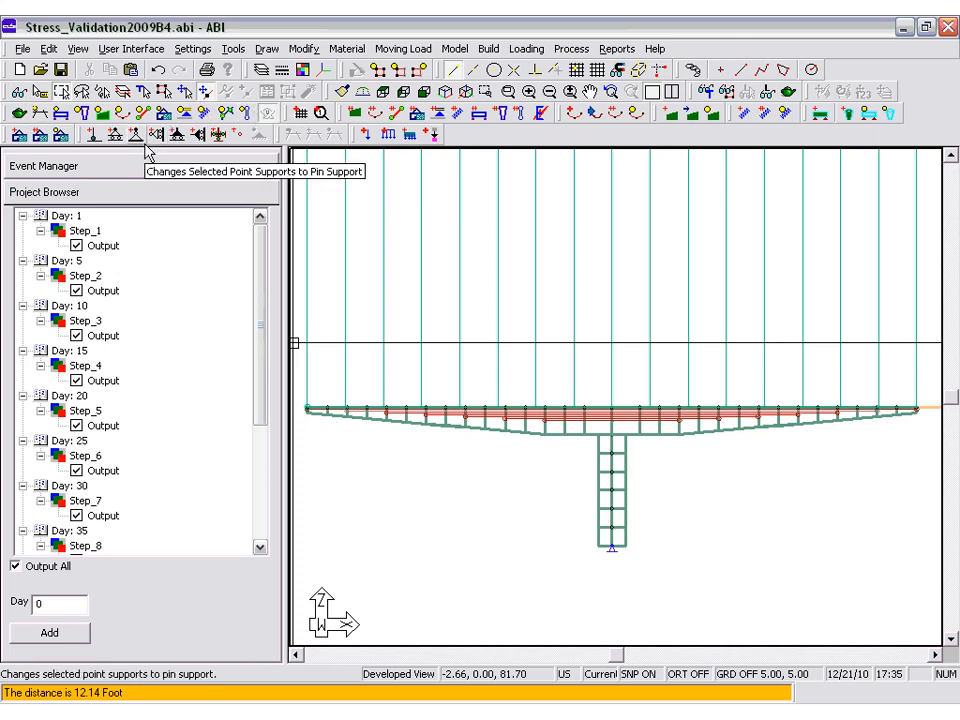
left_click(85, 231)
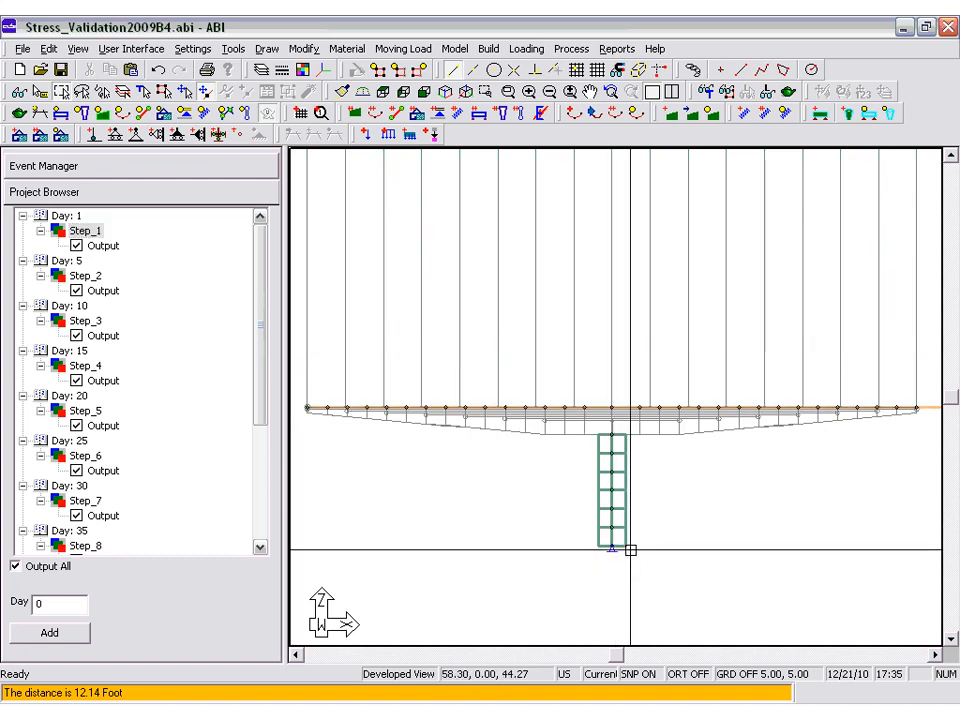
left_click(85, 276)
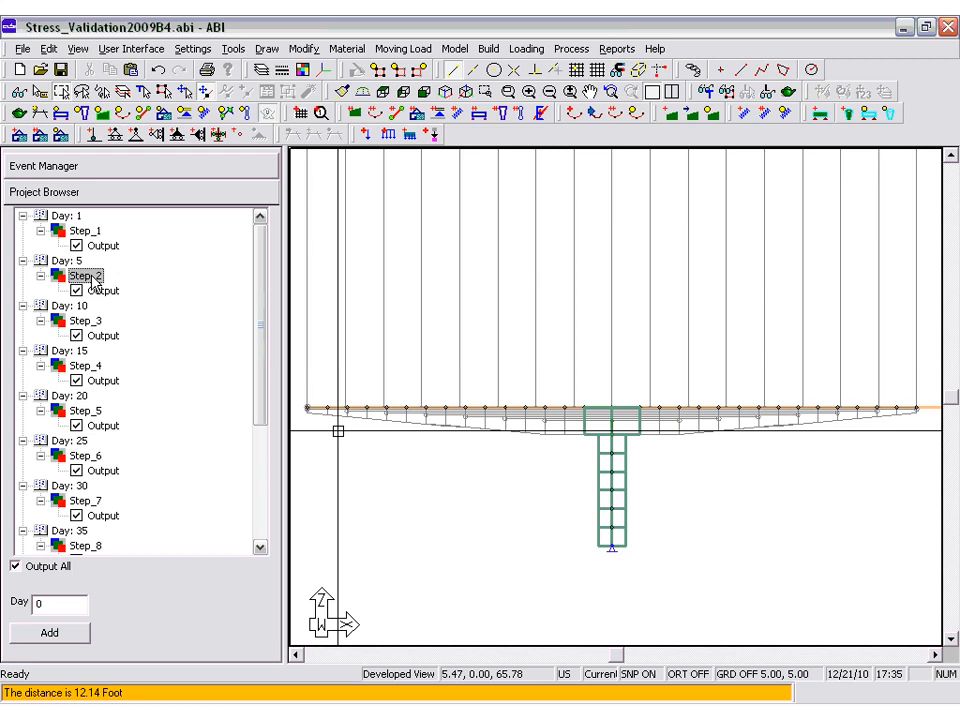
left_click(86, 321)
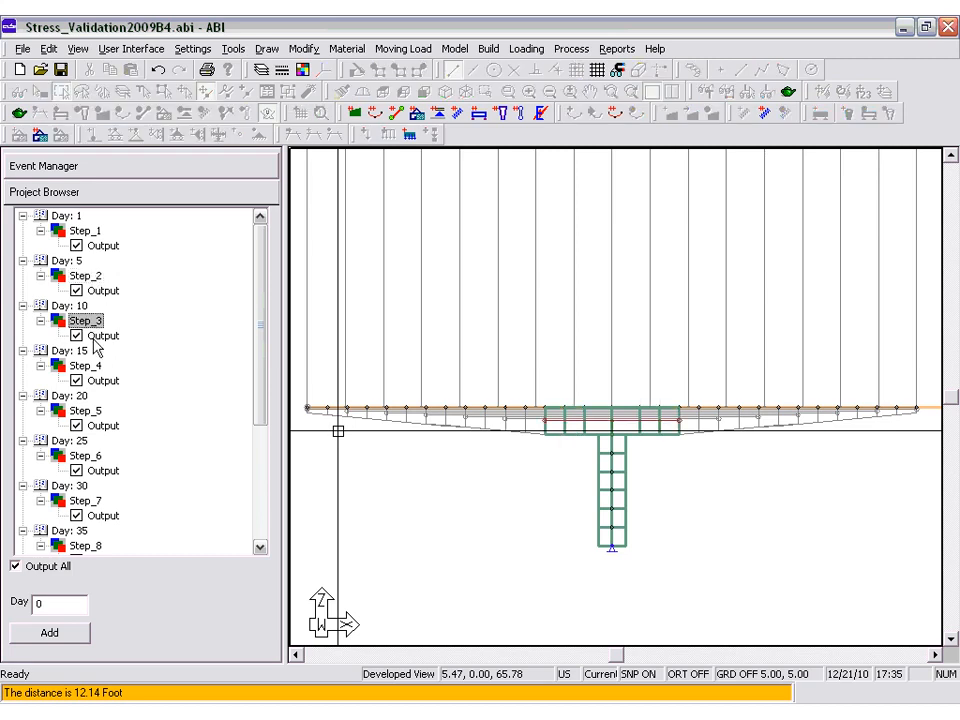
left_click(85, 366)
left_click(88, 410)
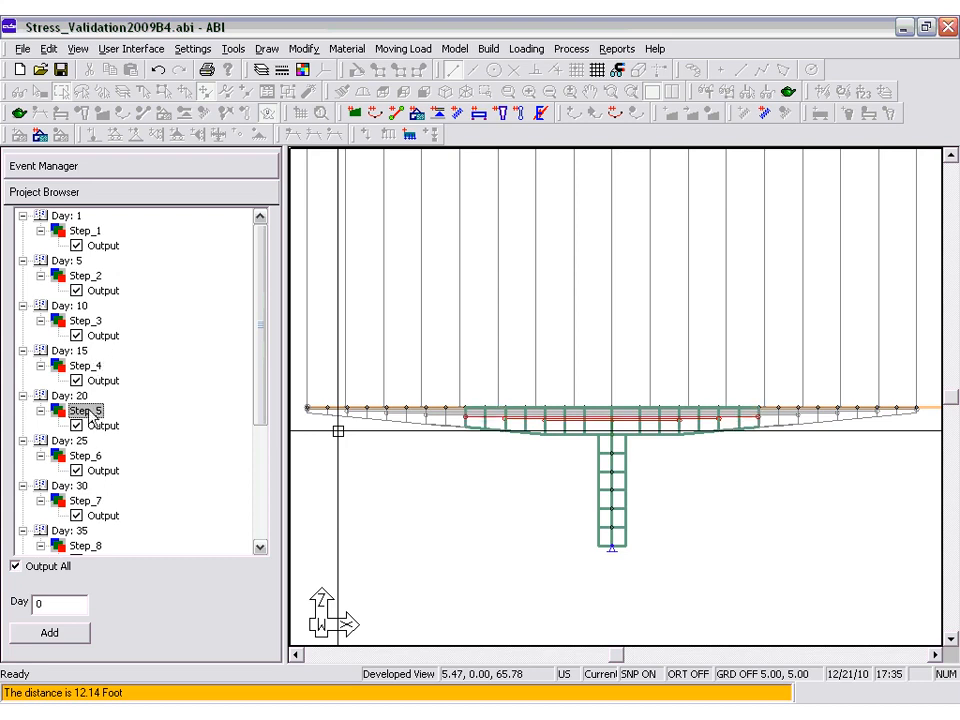
left_click(86, 456)
scroll(192, 425, "down", 2)
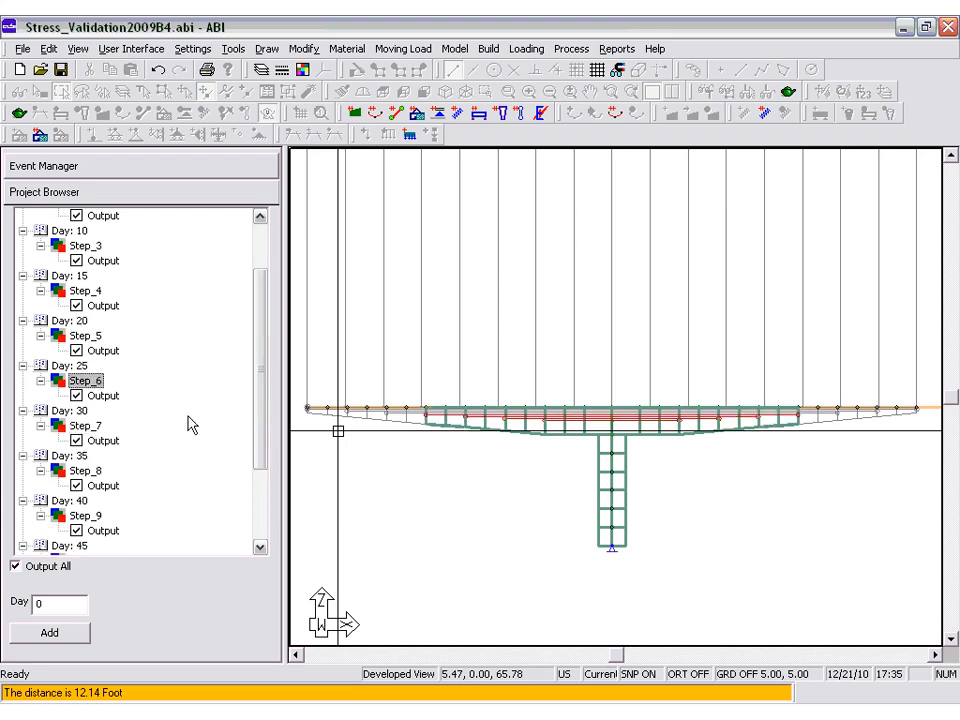
left_click(86, 426)
left_click(90, 471)
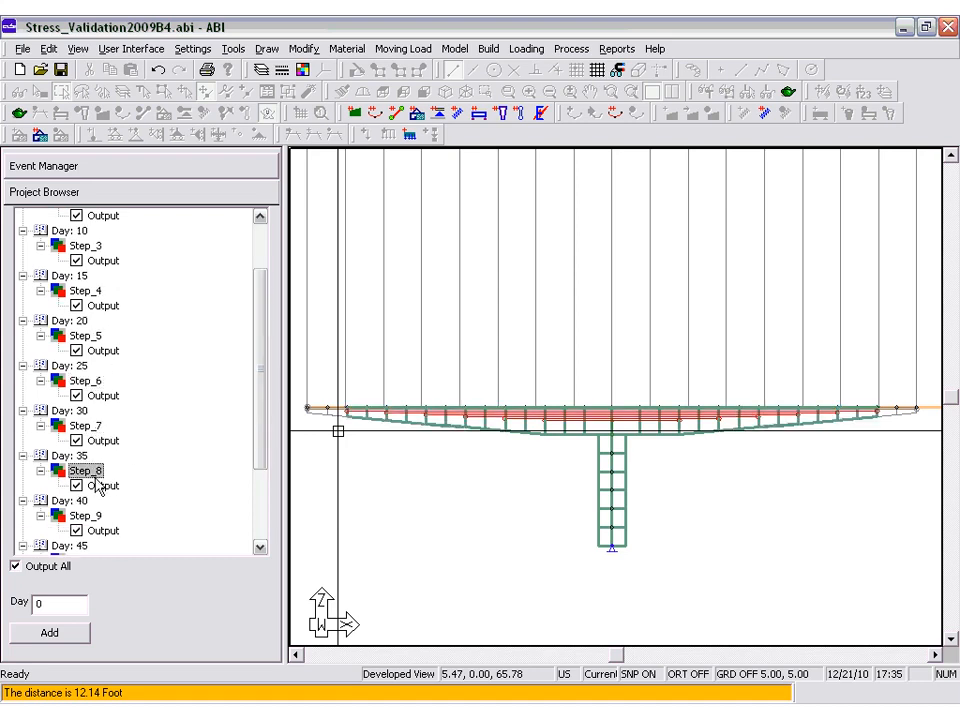
left_click(90, 515)
scroll(72, 488, "down", 2)
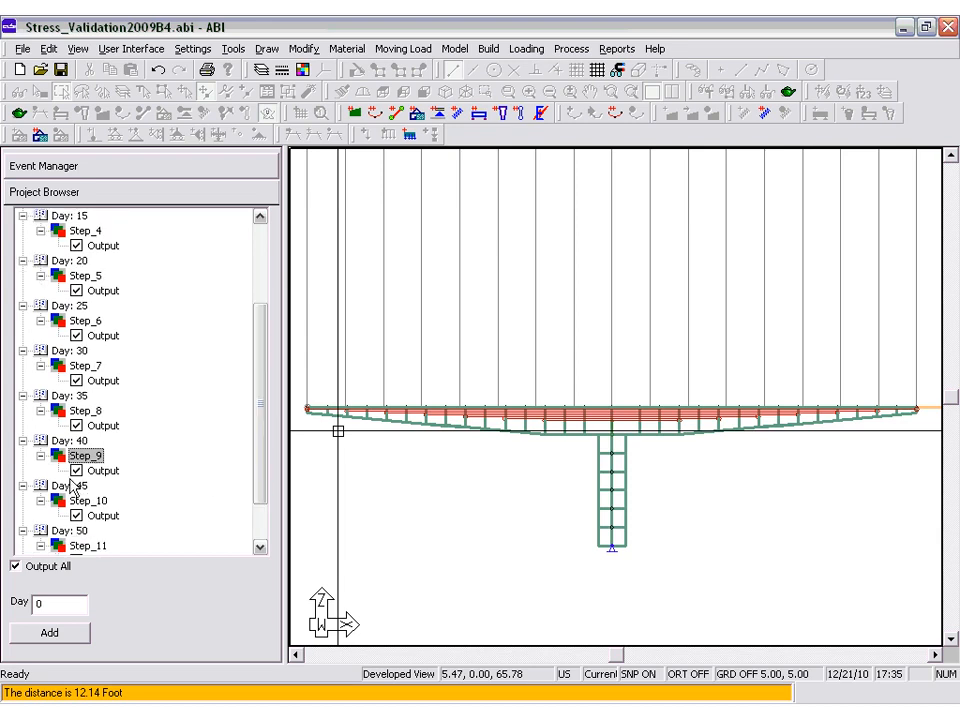
left_click(84, 500)
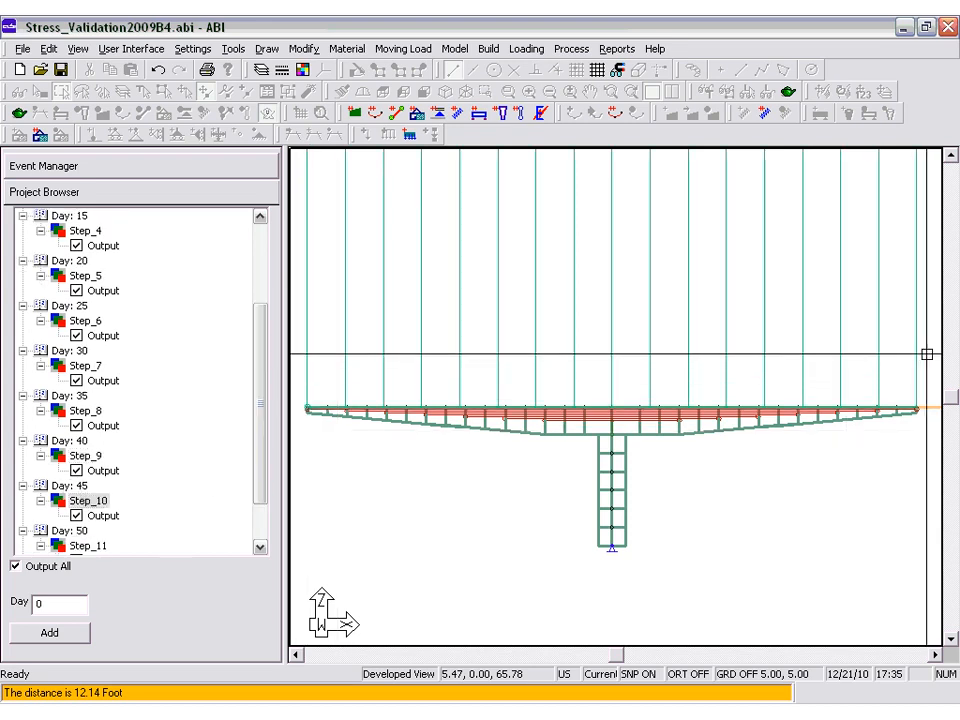
scroll(250, 465, "down", 1)
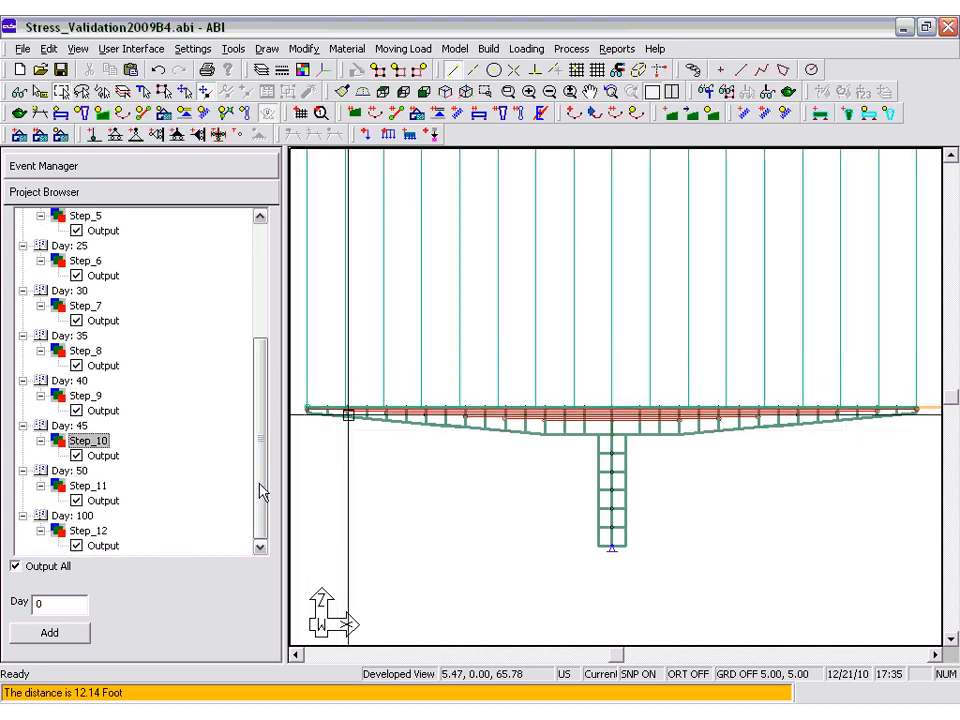
left_click(98, 486)
left_click(105, 531)
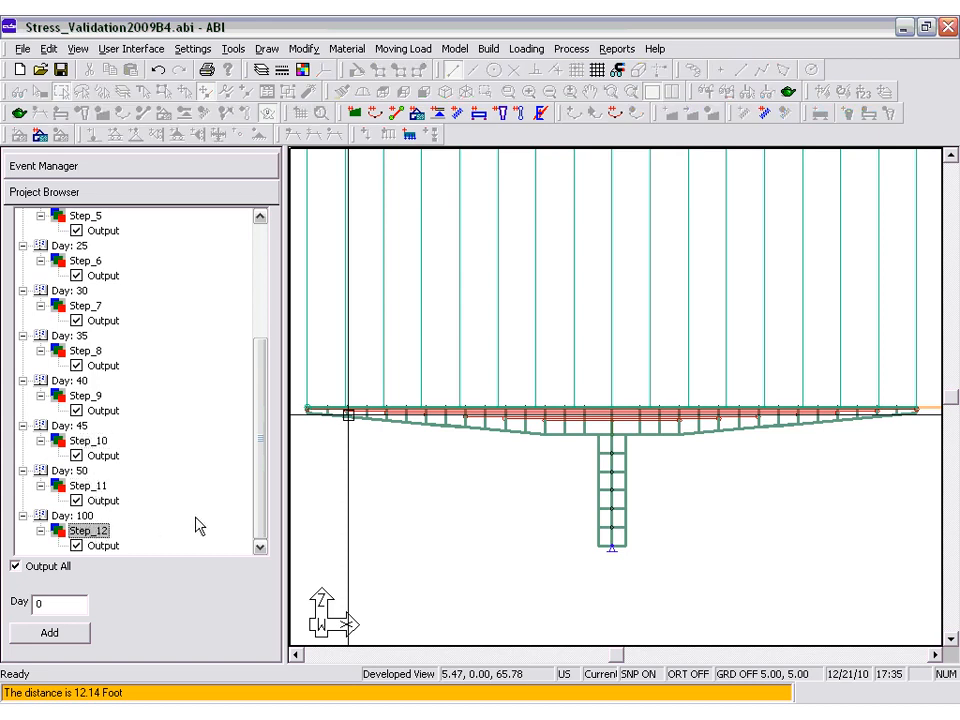
Review the concrete model and instantaneous mechanical properties of Concrete_1.
left_click(340, 50)
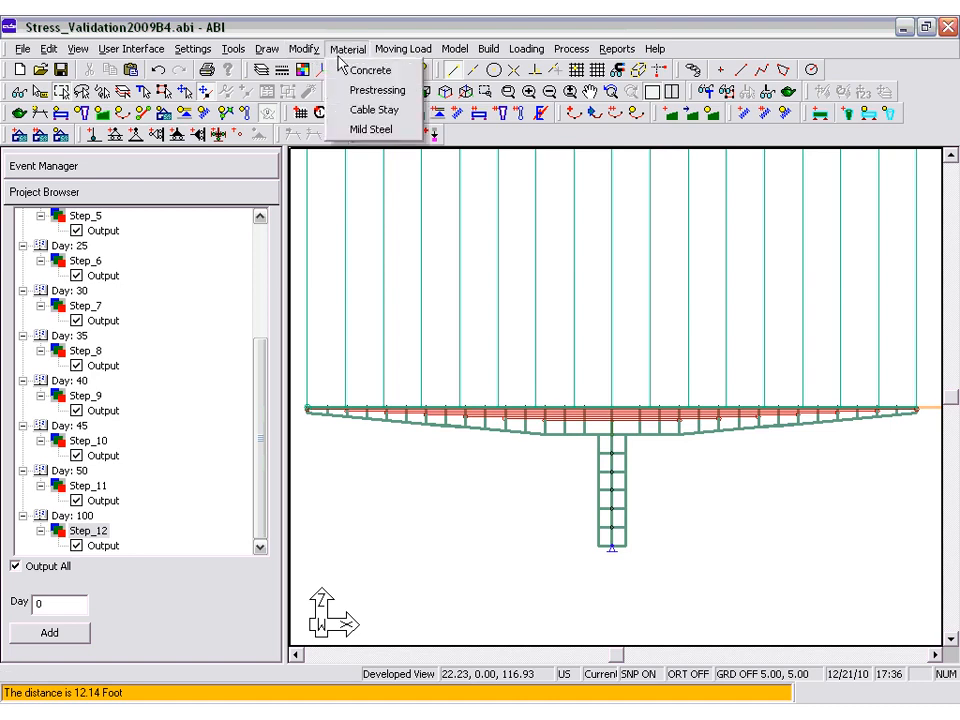
left_click(343, 71)
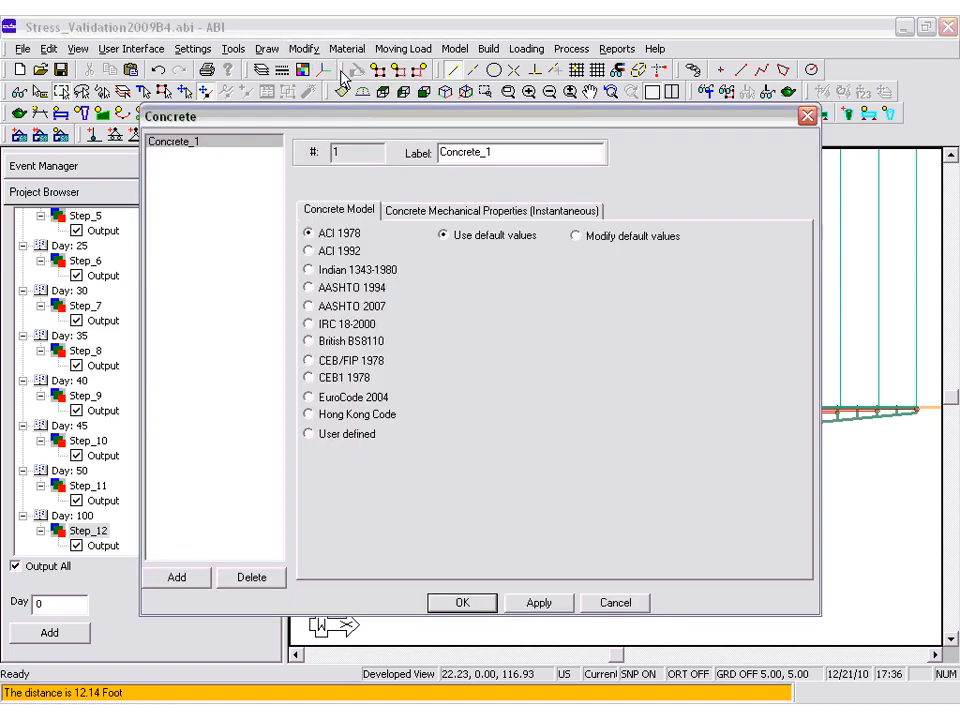
left_click(422, 211)
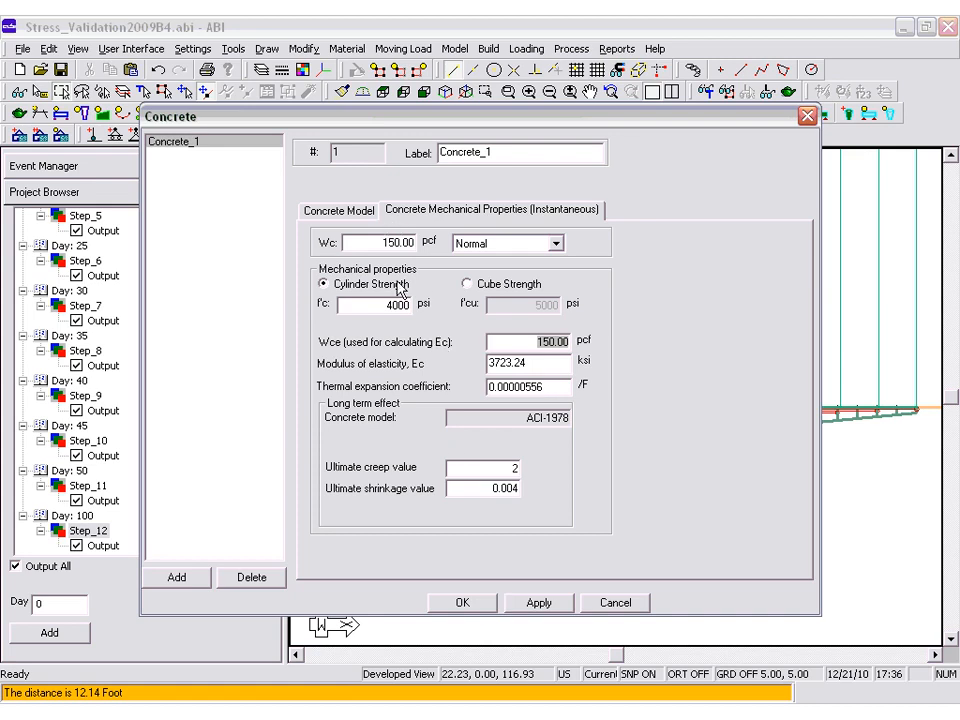
left_click(484, 594)
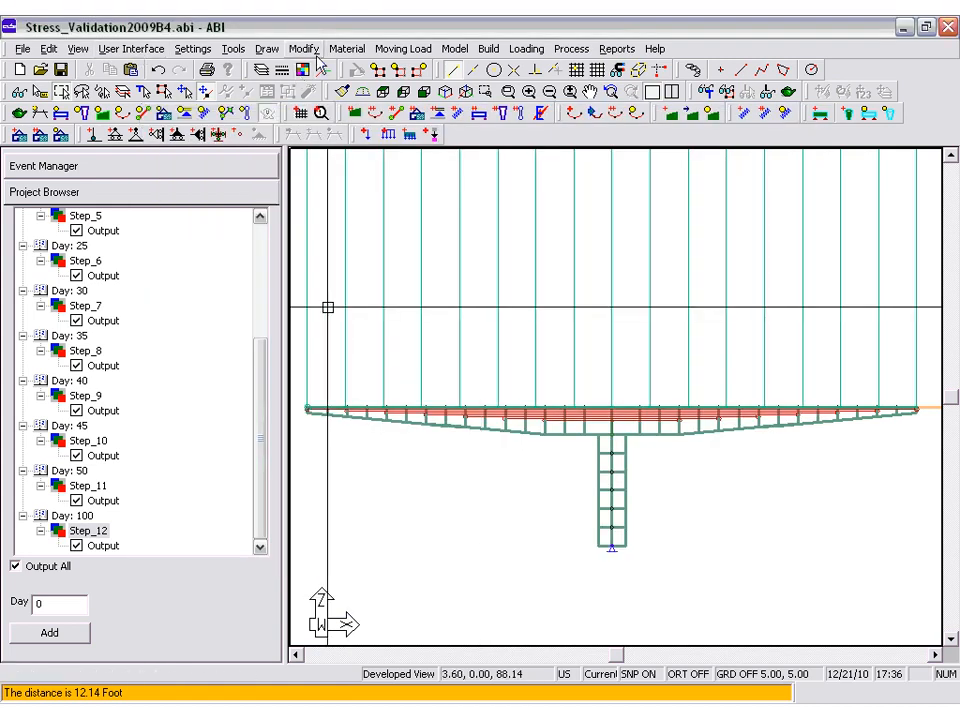
Set the reinforcement ratio of the Mild_Steel_1 material to 0.05 and apply it.
left_click(338, 51)
left_click(360, 129)
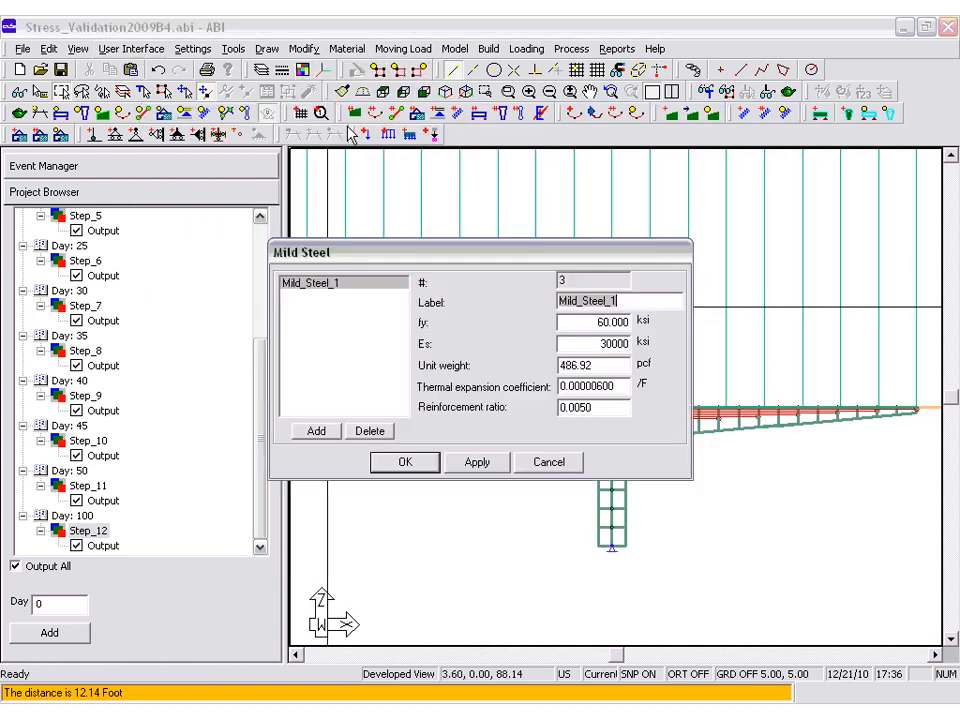
double_click(589, 408)
type("0.")
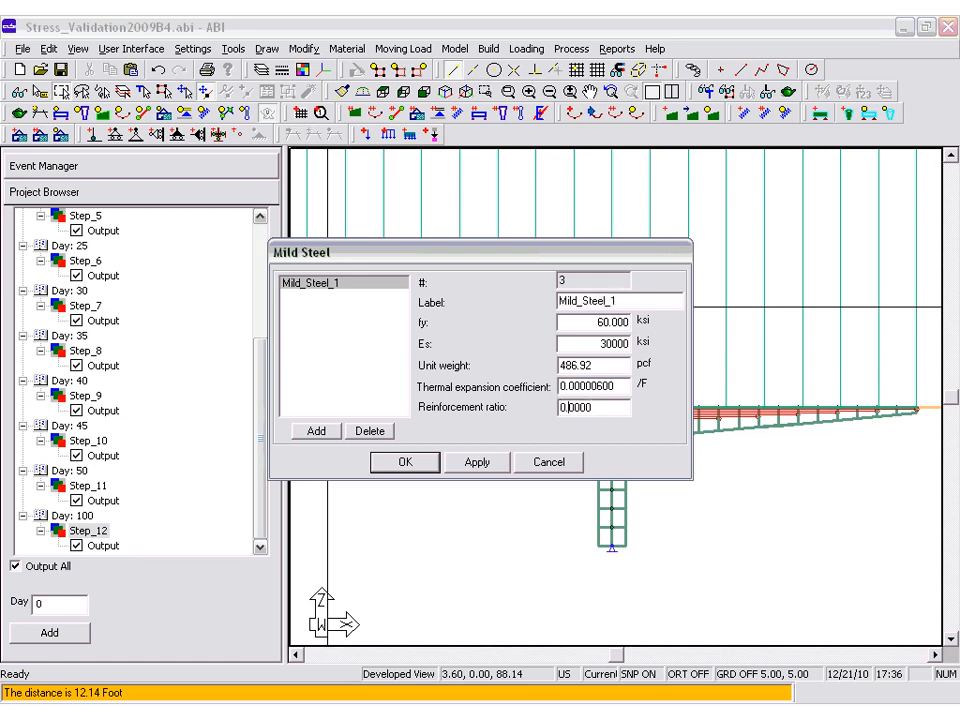
type("05")
left_click(493, 466)
left_click(422, 466)
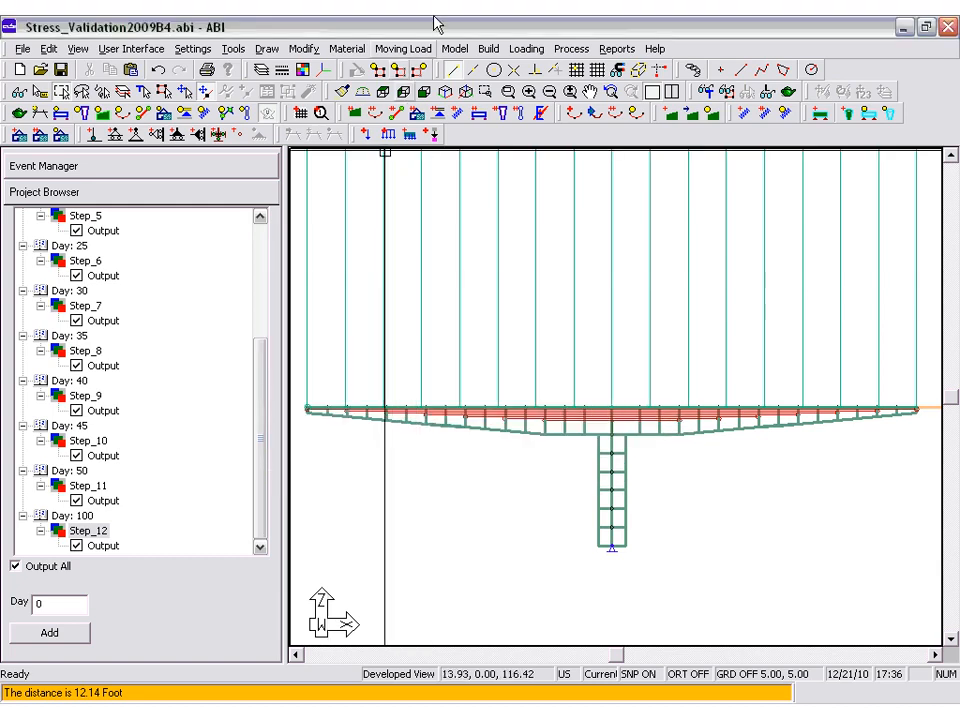
Generate the ABI-GEN analysis input data, confirming that the structural model is ready.
left_click(570, 49)
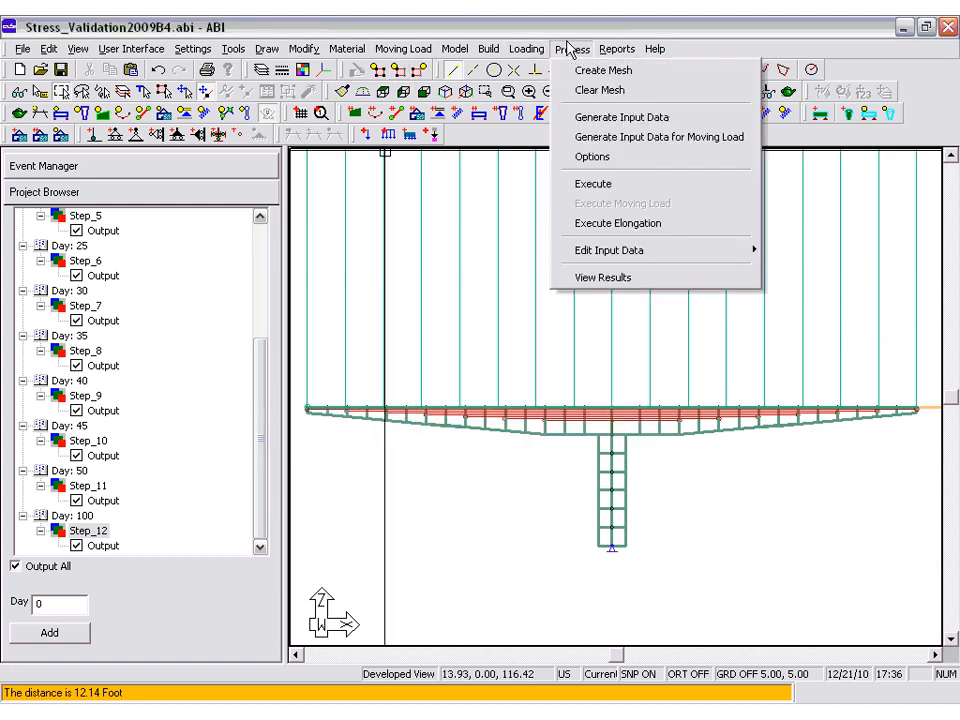
left_click(580, 117)
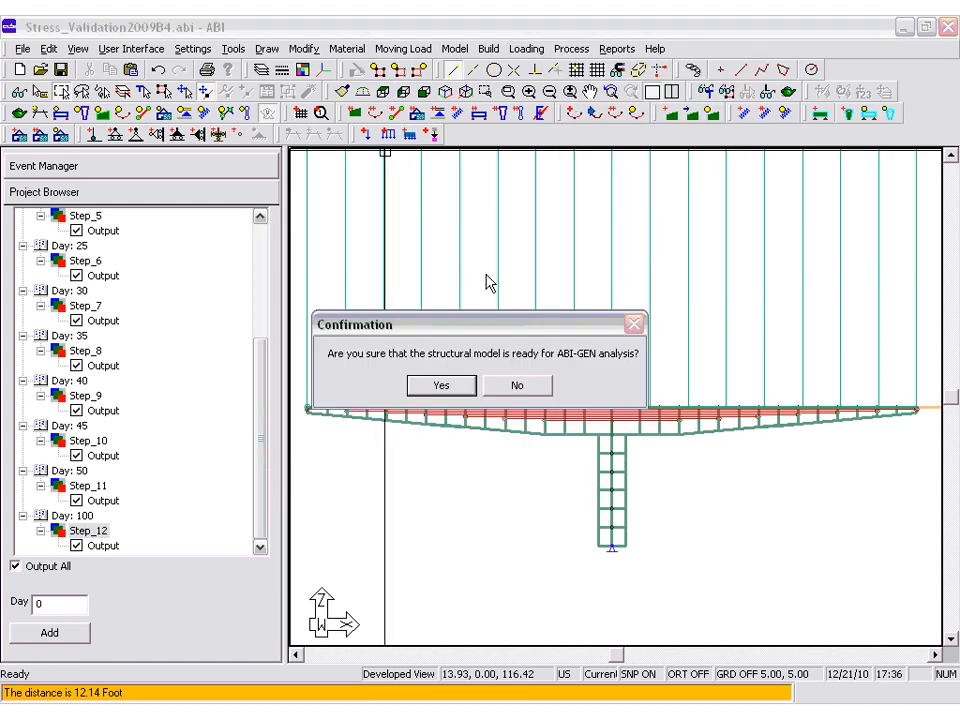
left_click(456, 386)
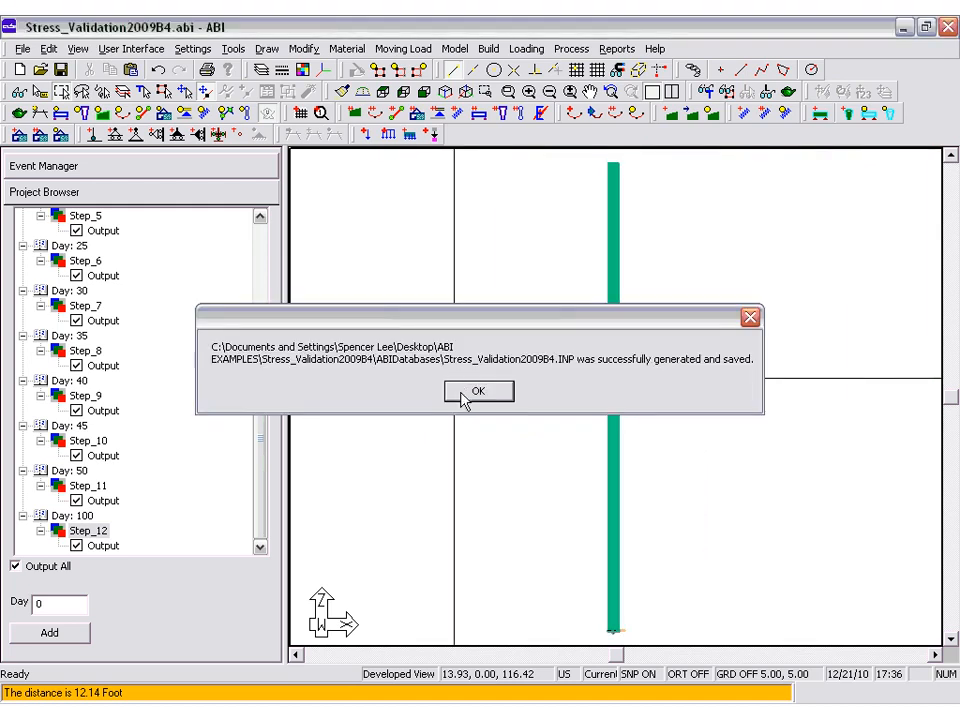
left_click(466, 391)
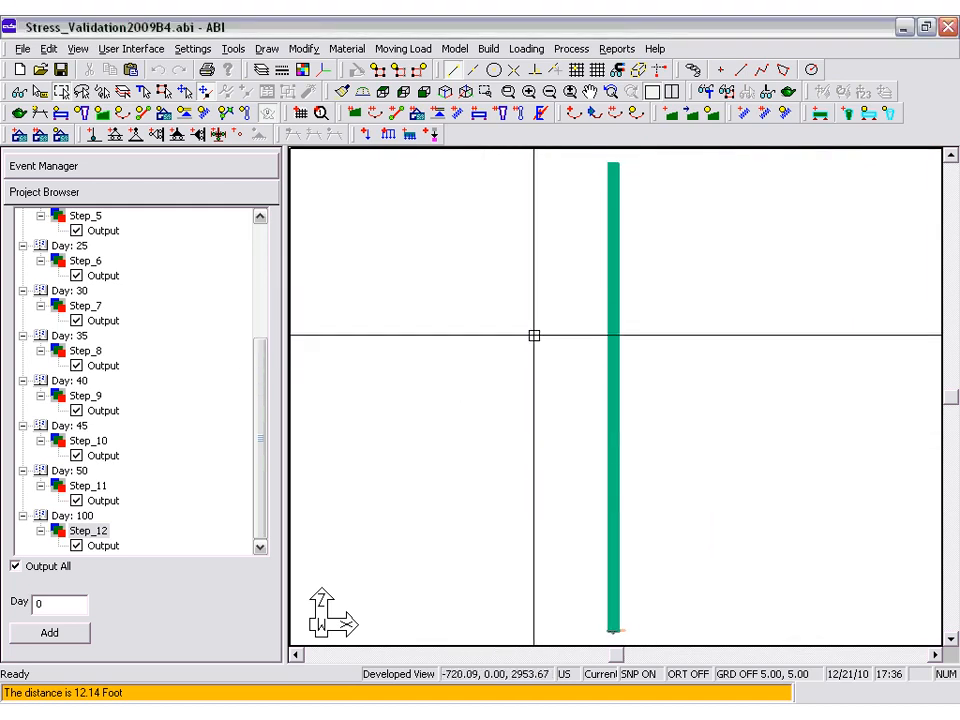
Edit the generated input file in WordPad so the Day=45 output line reads "Output rebar", then save and close it.
left_click(576, 50)
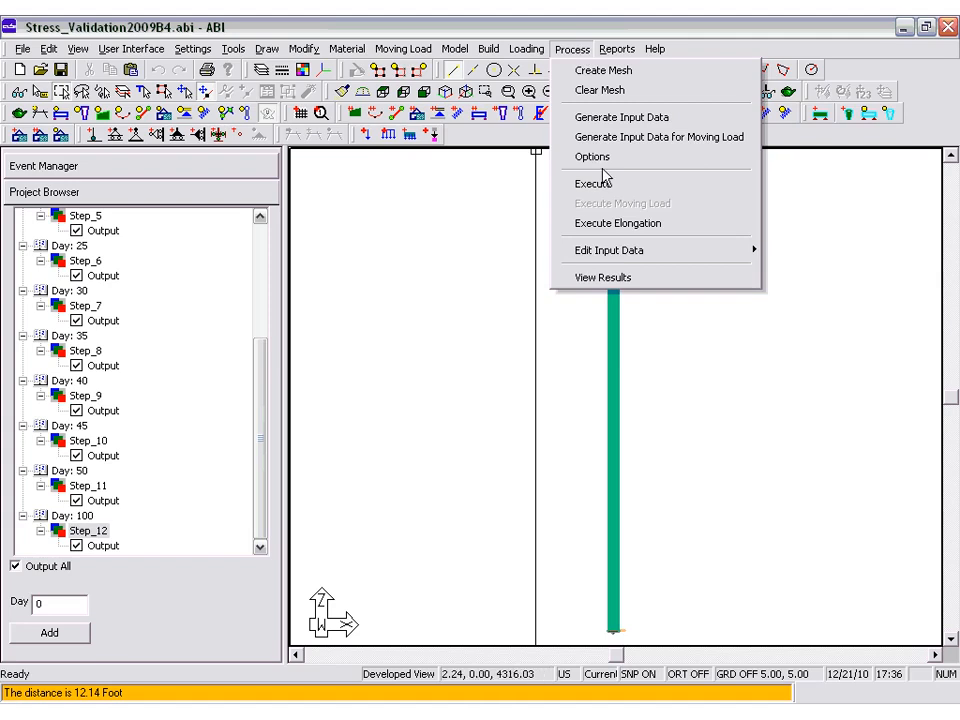
mouse_move(585, 252)
left_click(812, 252)
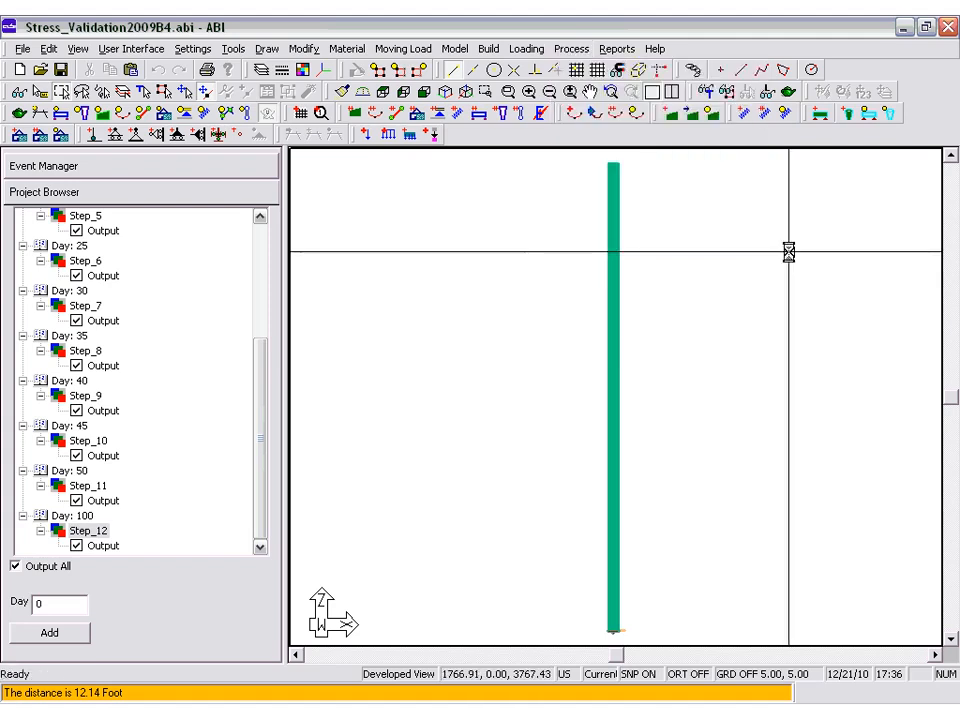
left_click_drag(949, 123, 922, 628)
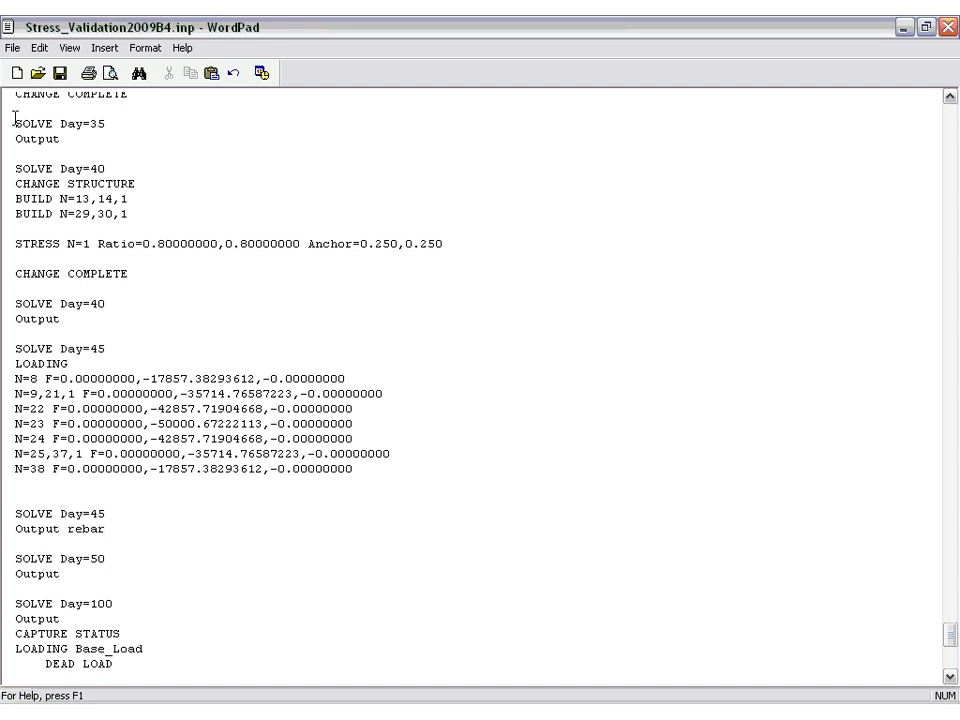
left_click(60, 73)
left_click(947, 27)
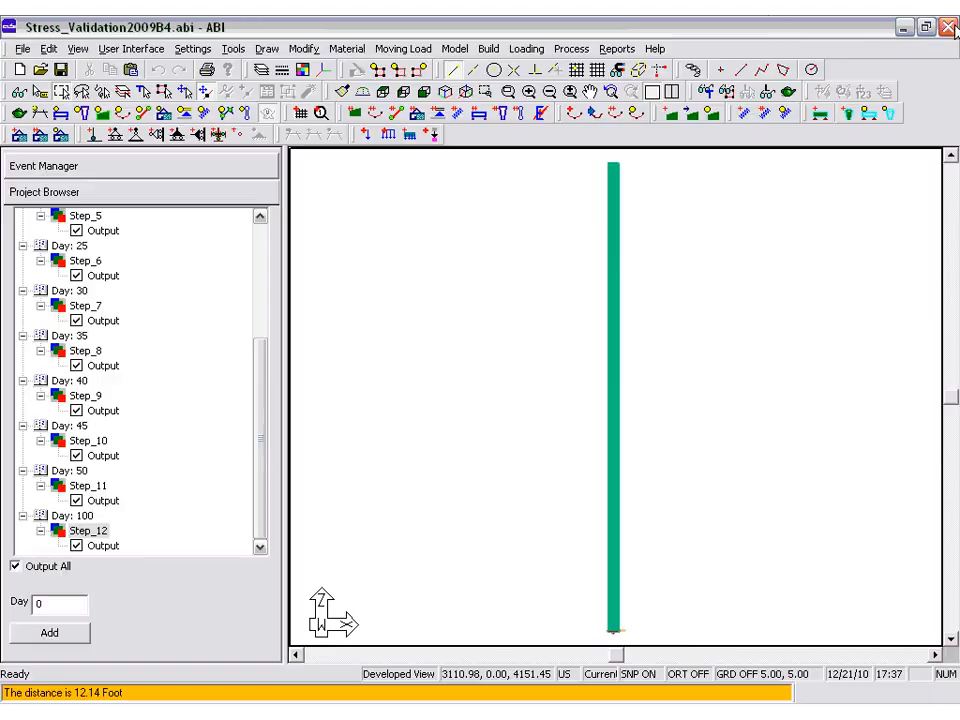
Execute the analysis and open its results in ADViewer.
left_click(566, 49)
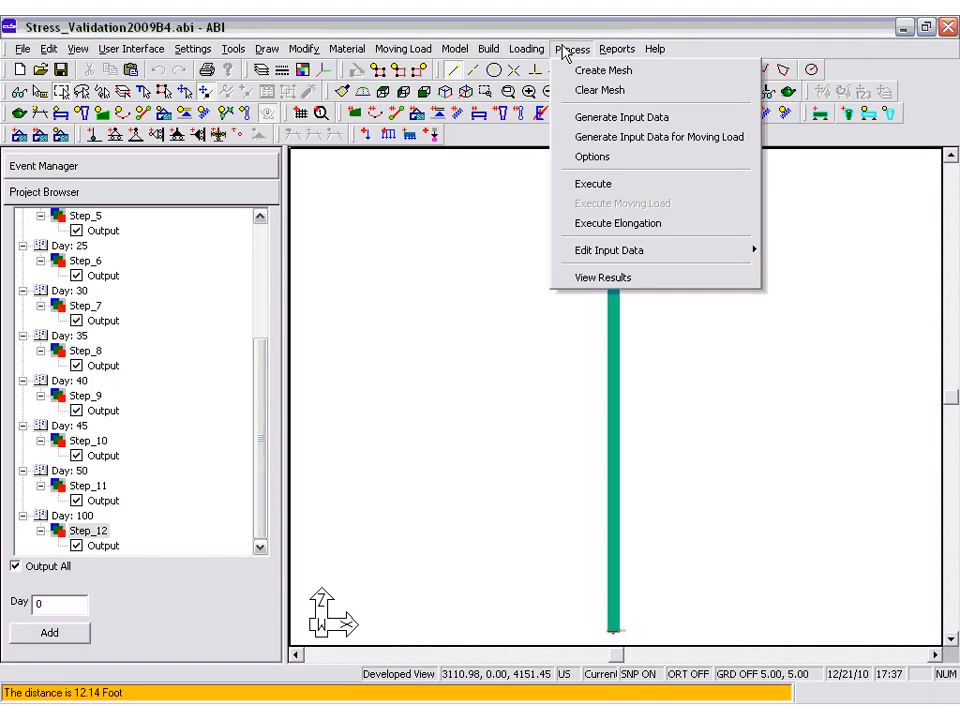
left_click(569, 187)
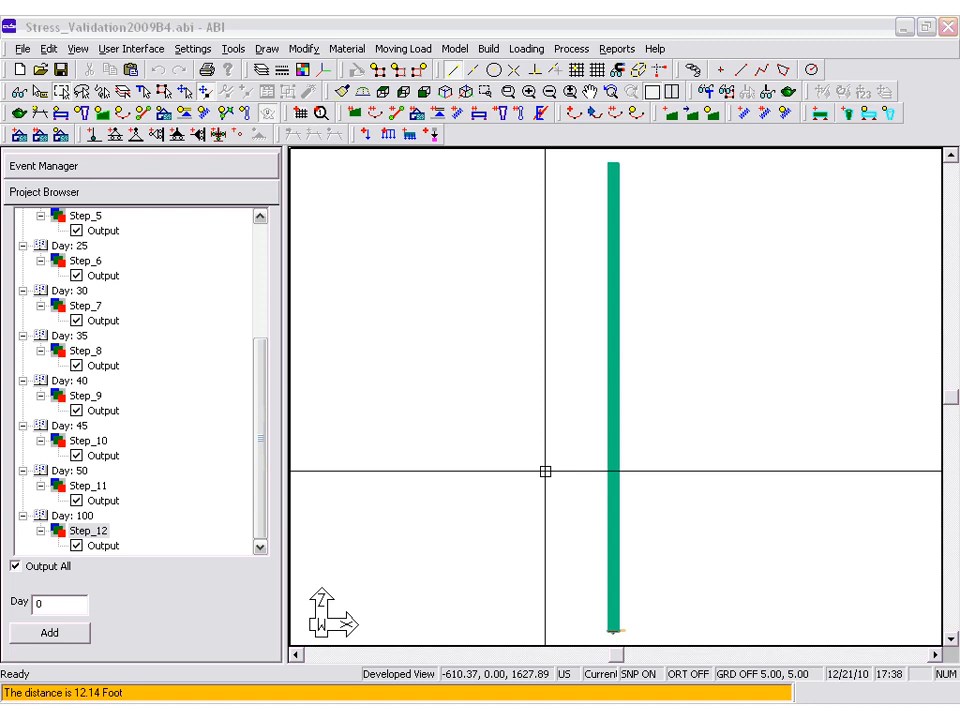
left_click(566, 48)
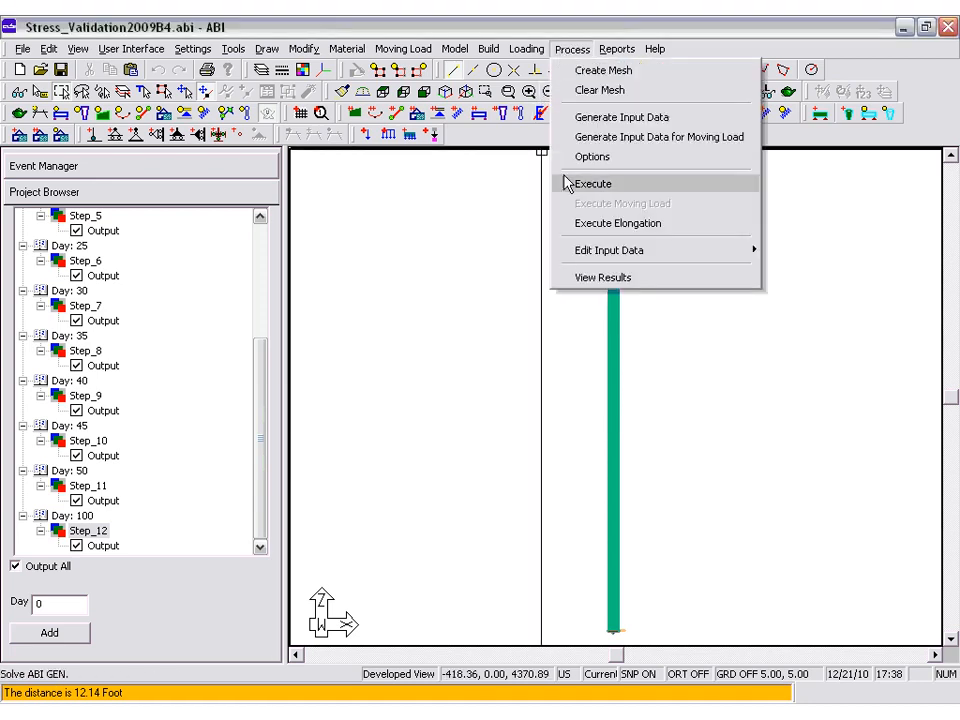
left_click(579, 278)
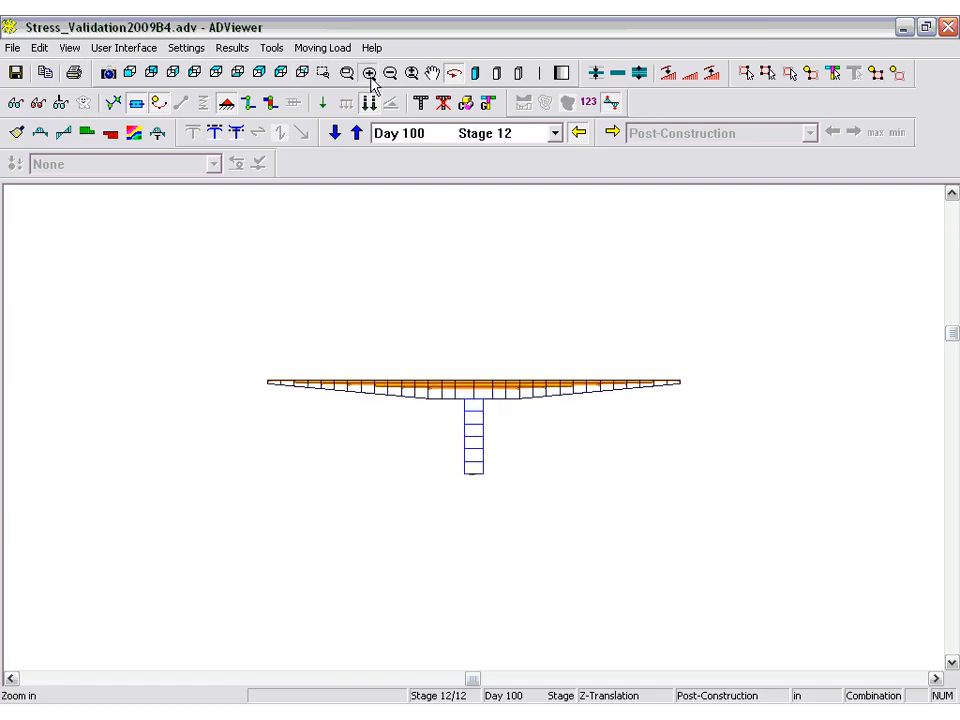
Display the Moment Along 3-3 diagram for Day 45, Stage 10, reducing the diagram scale so the whole curve fits.
left_click(369, 74)
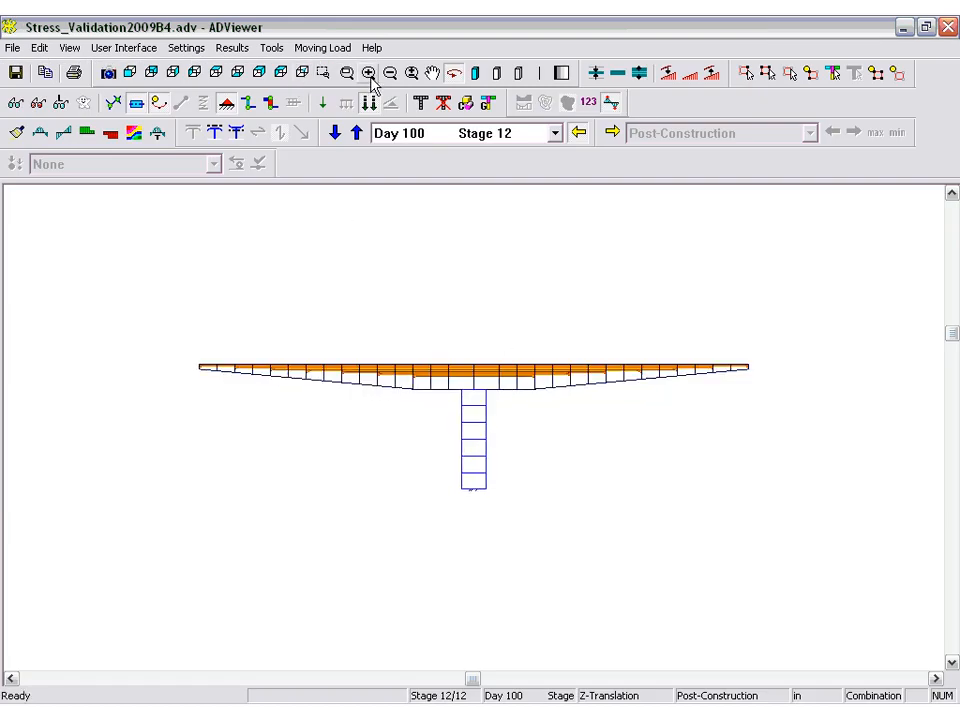
left_click(336, 133)
left_click(336, 133)
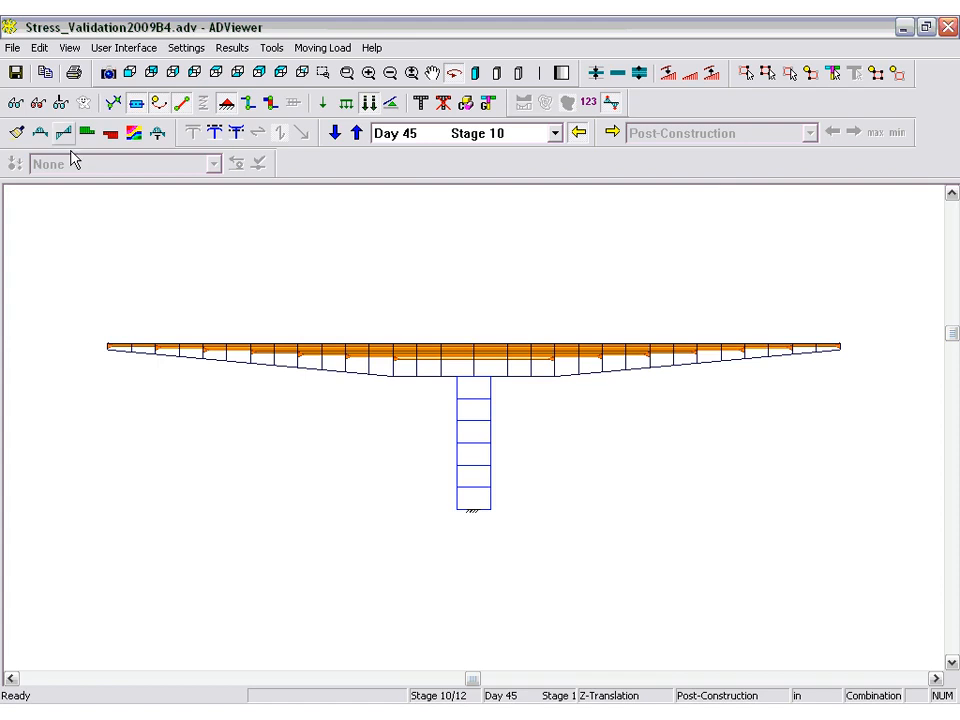
left_click(40, 133)
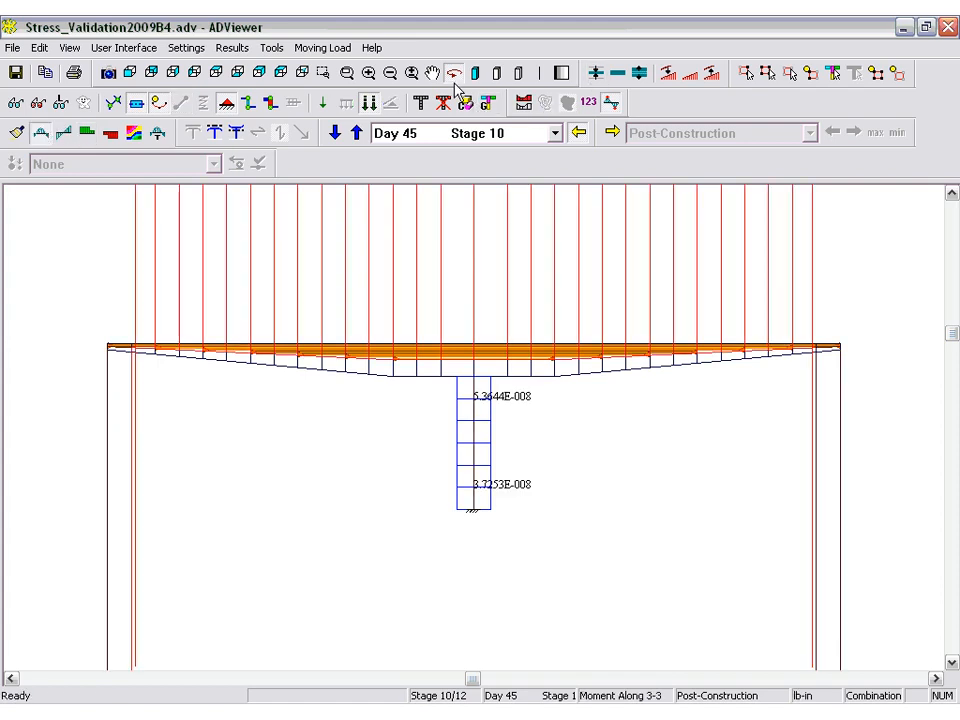
left_click(690, 76)
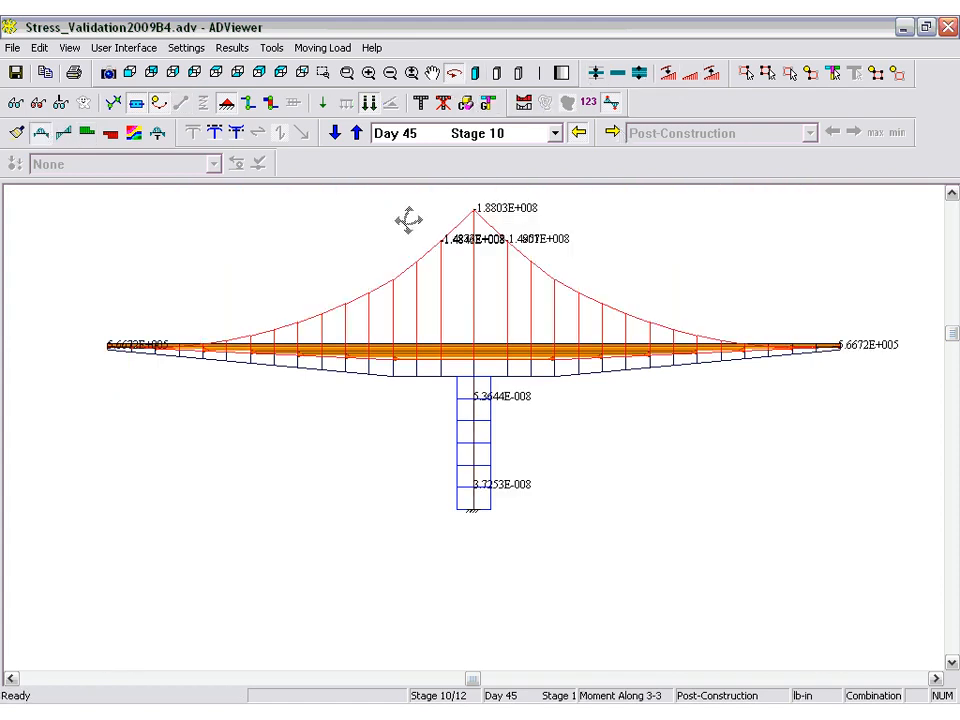
Exit orbit mode, inspect the result values of frame element 16 at the pier, and close the results.
right_click(478, 297)
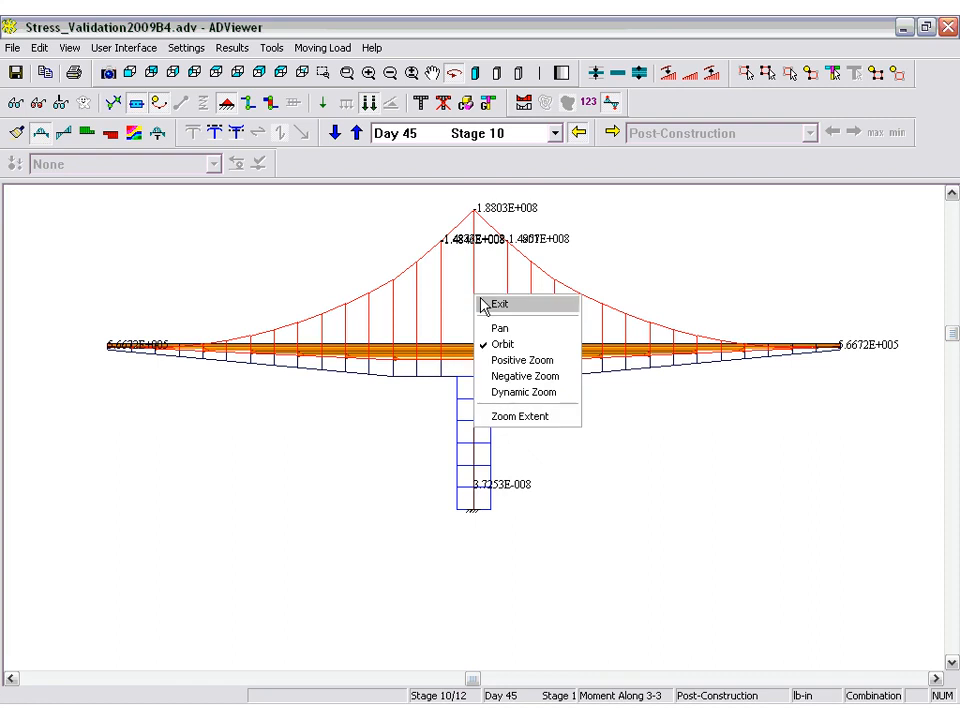
left_click(497, 304)
left_click(482, 364)
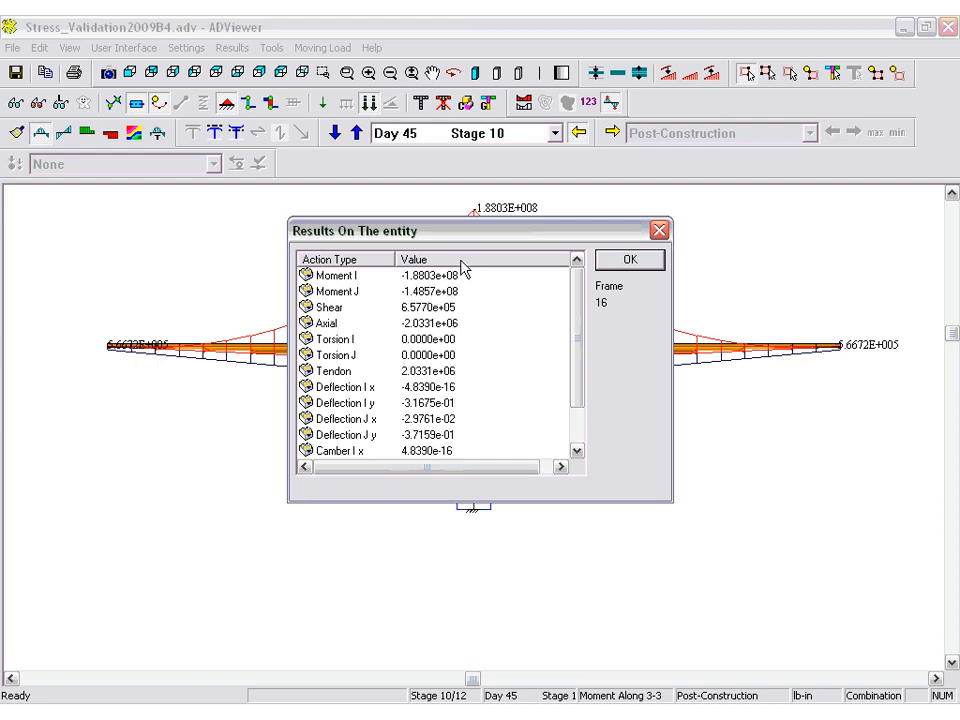
left_click(614, 264)
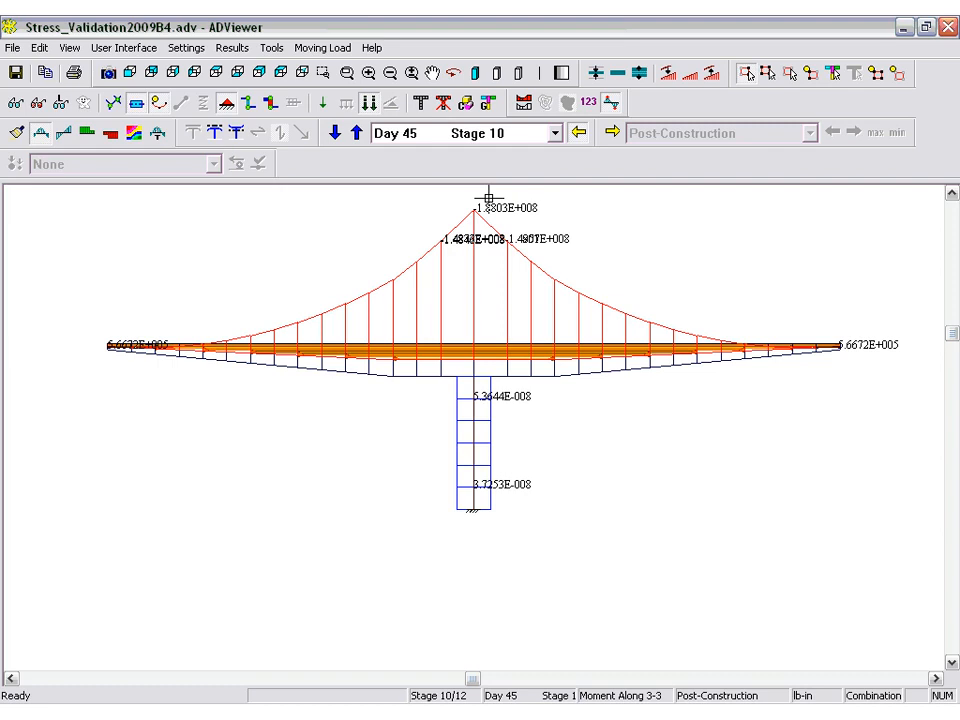
Close ADViewer and open the Geometry and Analysis Results report from ABI.
left_click(948, 30)
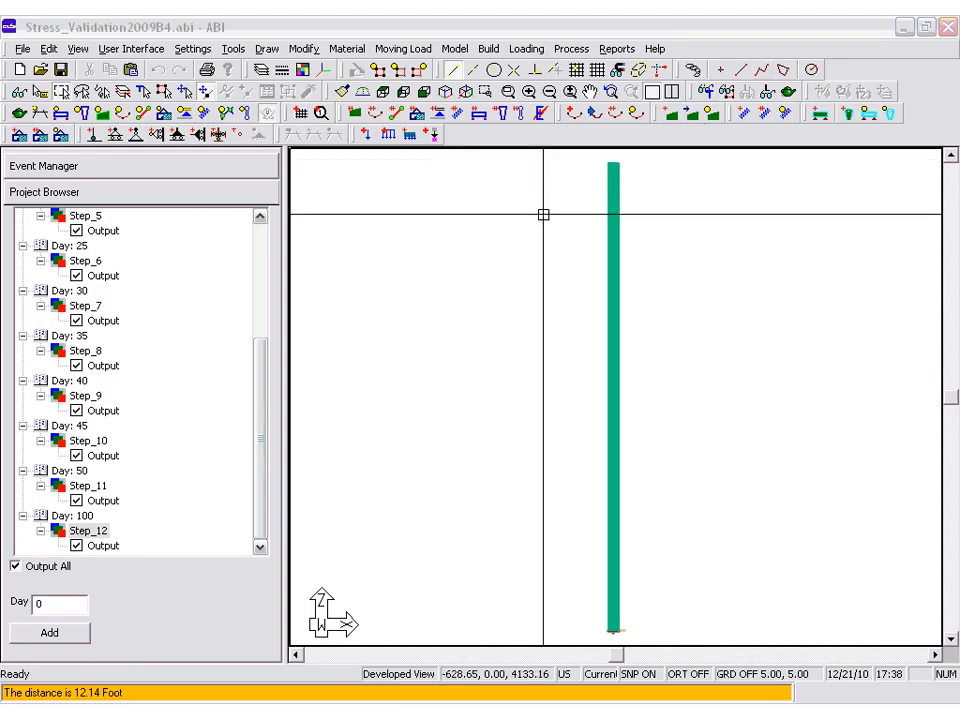
left_click(617, 48)
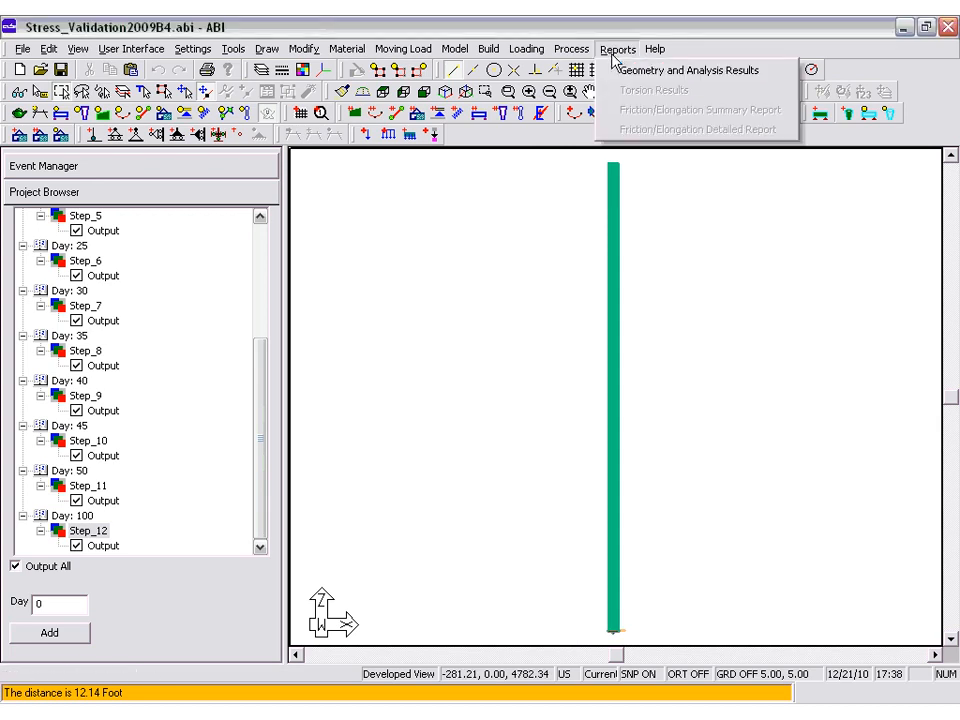
left_click(622, 72)
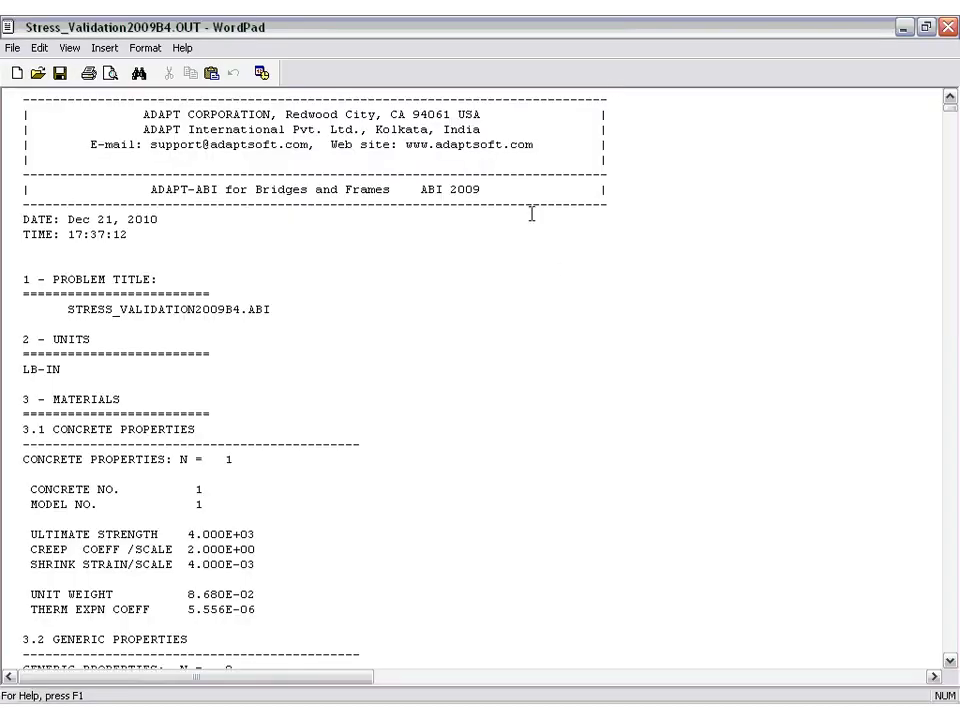
Search the report for "Day" until reaching the construction and solution heading for Day 45, Stage 10.
left_click(38, 47)
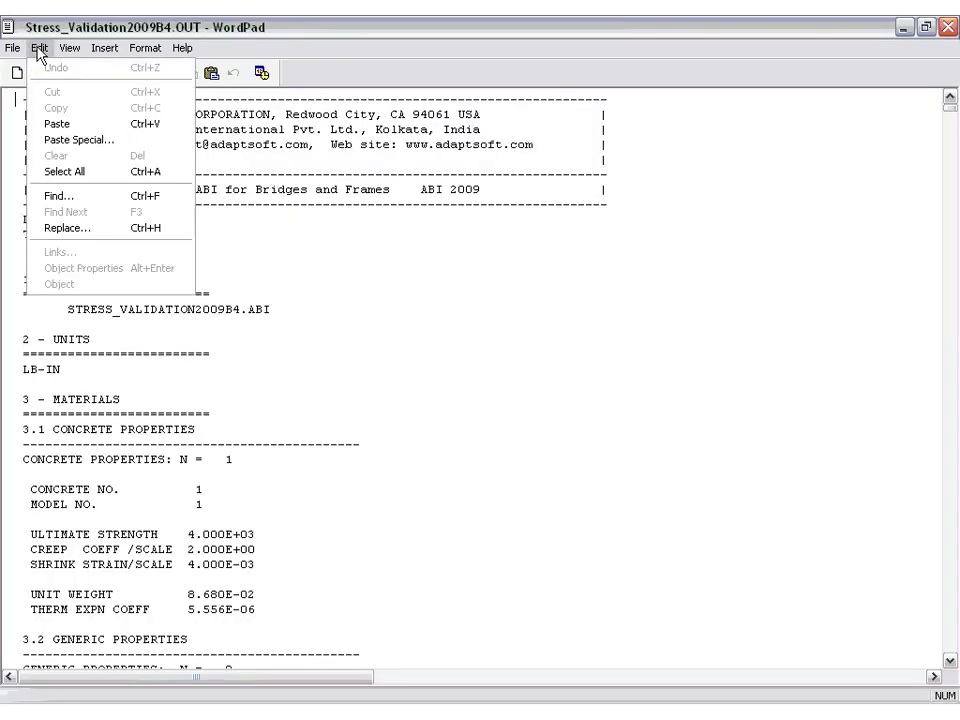
left_click(54, 198)
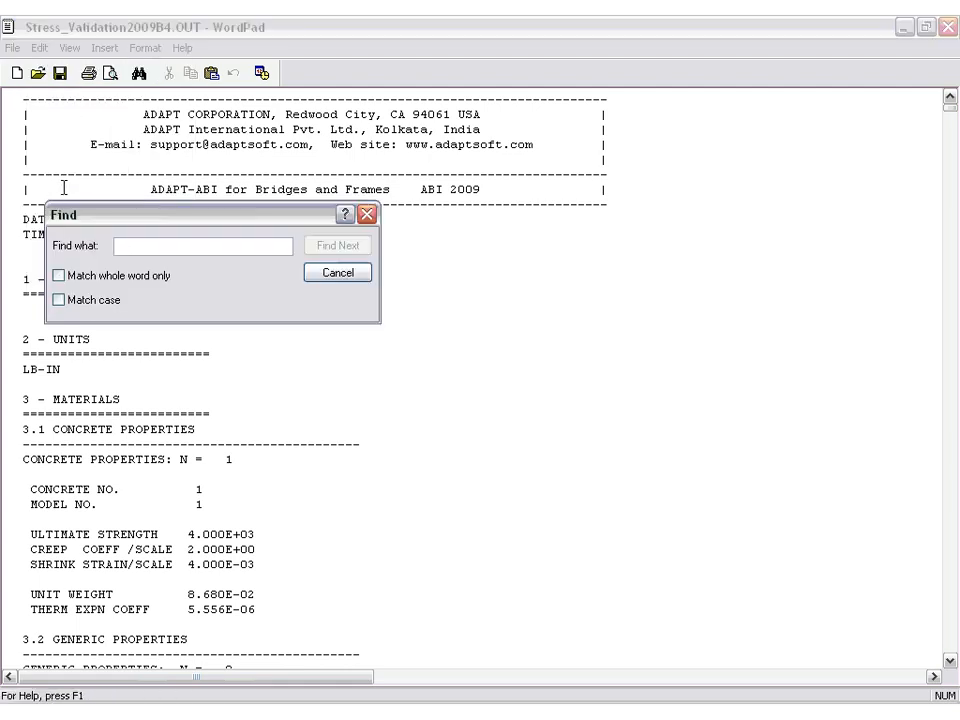
type("Day")
key("Return")
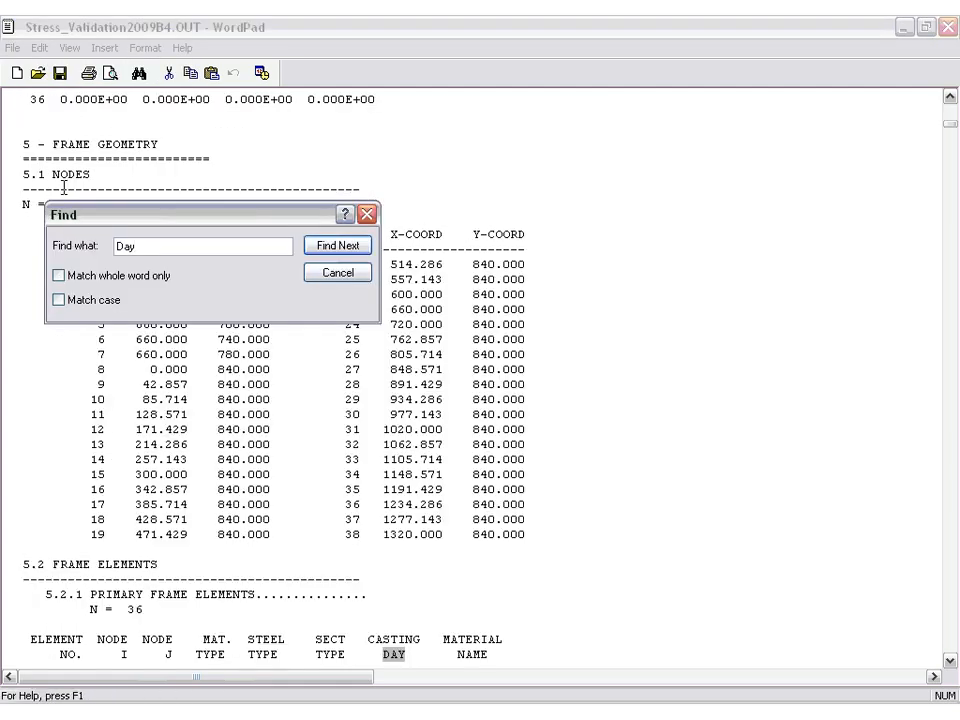
key("Return")
key("Return")
key("Return")
key("Return")
key("Return")
key("Return")
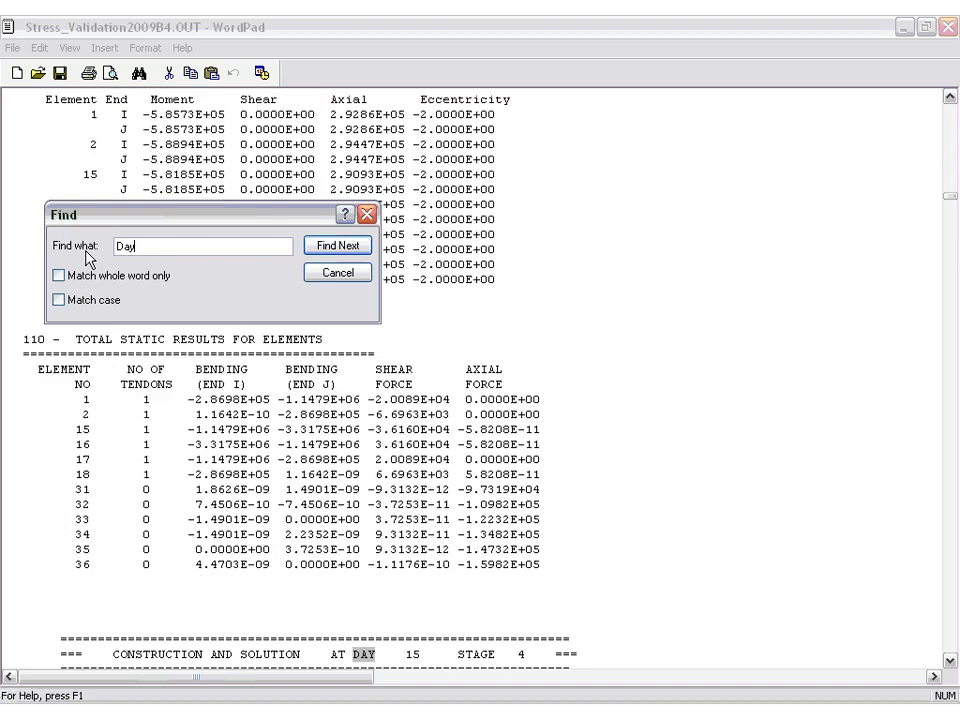
key("Return")
key("Return")
key("Return")
key("Return")
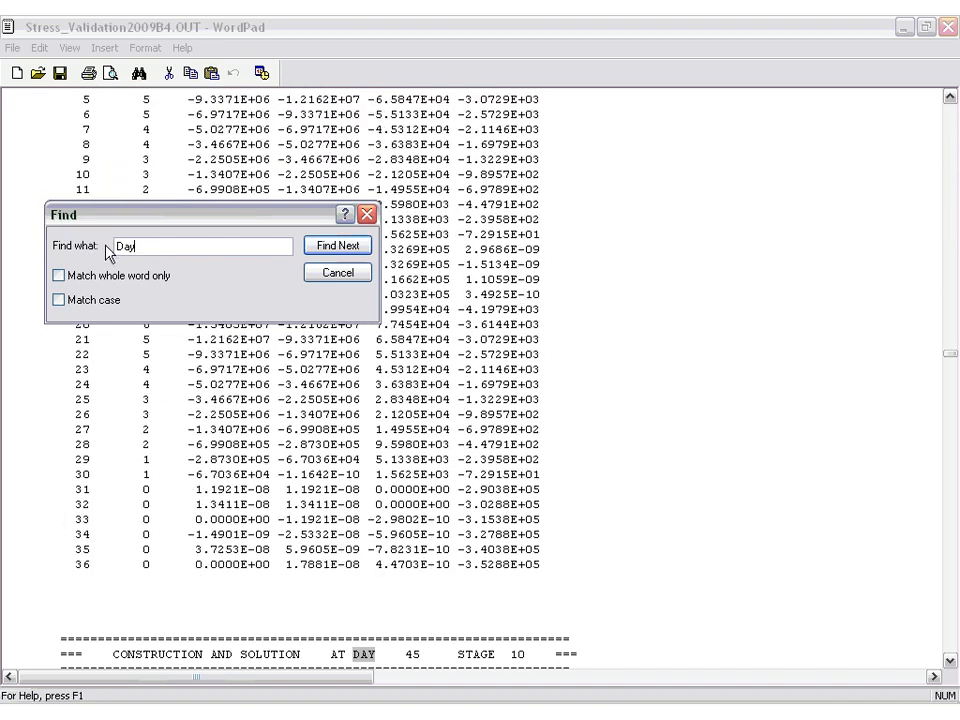
left_click(335, 272)
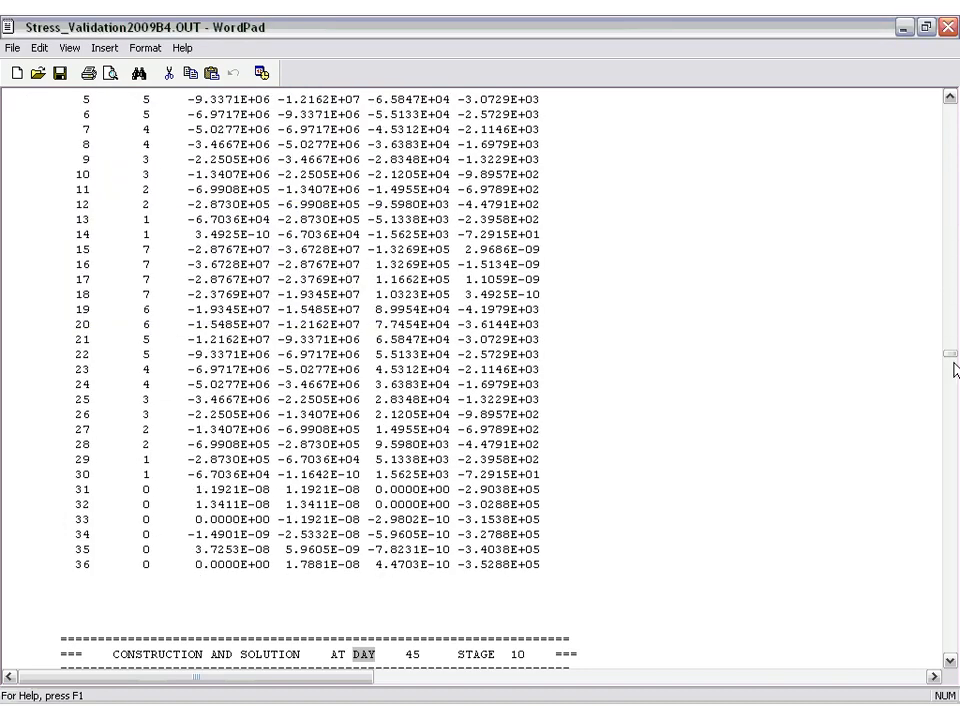
Go to the Frame Element Stresses section of the Day 45 results and review the first elements' concrete and steel values.
left_click_drag(950, 357, 951, 370)
left_click_drag(950, 374, 949, 394)
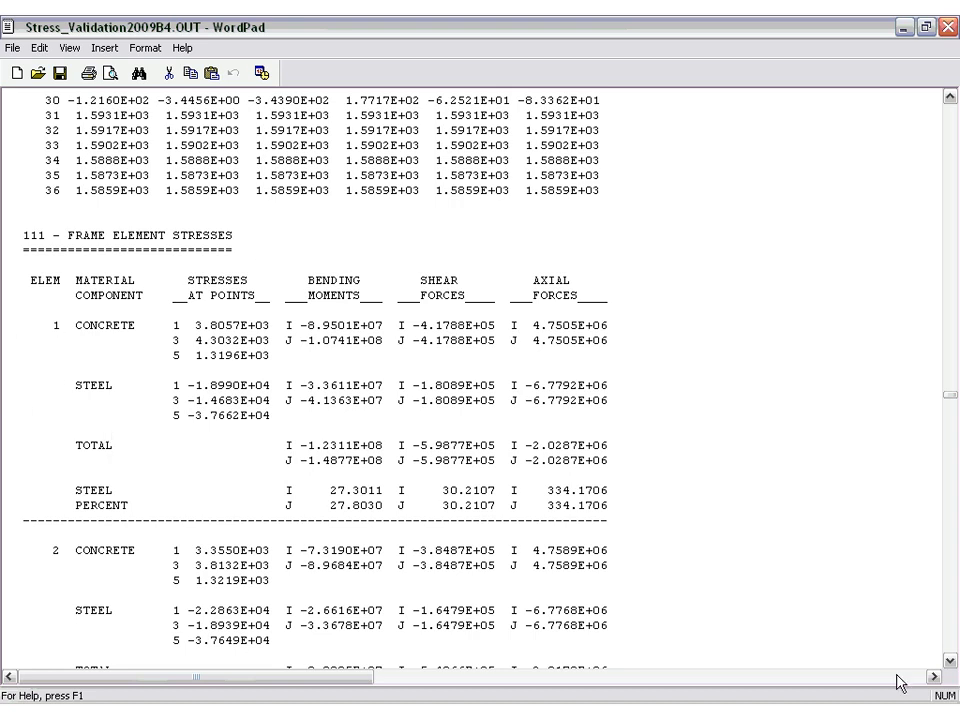
left_click(950, 662)
scroll(950, 662, "down", 10)
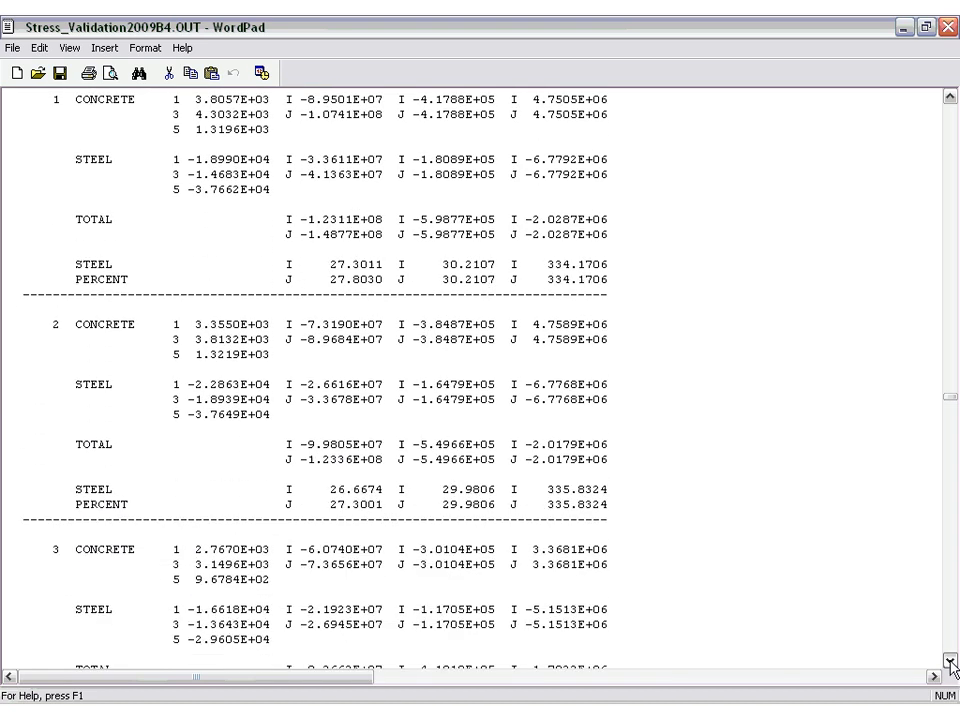
Locate element 16 in the frame element stresses, highlight its number, and examine its concrete, steel, total and steel percent values.
left_click(949, 411)
left_click_drag(947, 411, 947, 419)
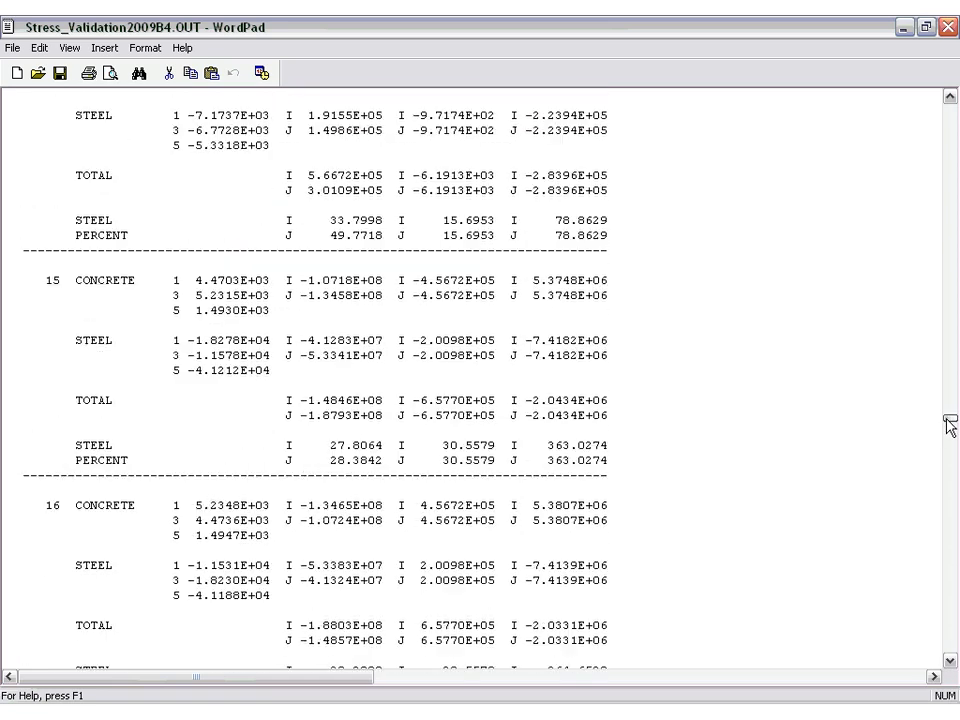
double_click(54, 505)
left_click(950, 662)
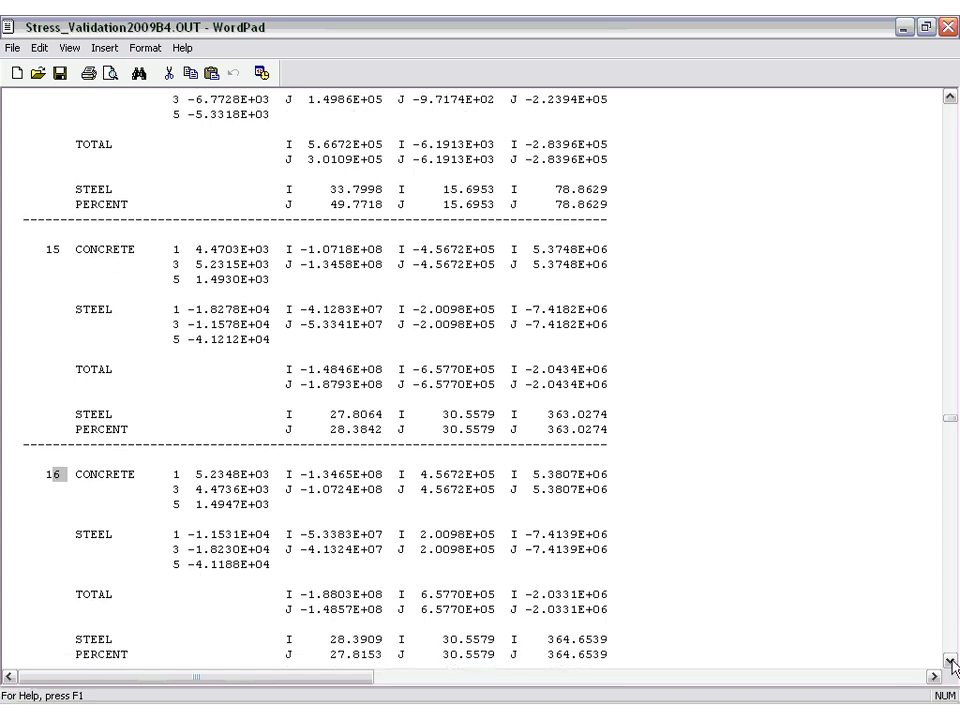
left_click(950, 662)
left_click(950, 662)
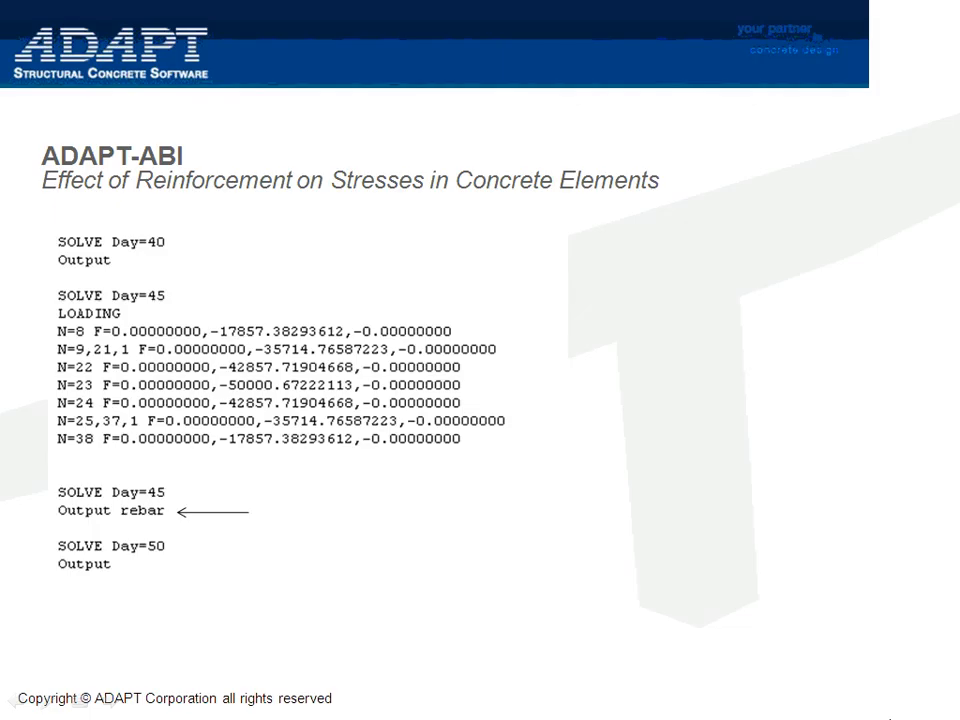